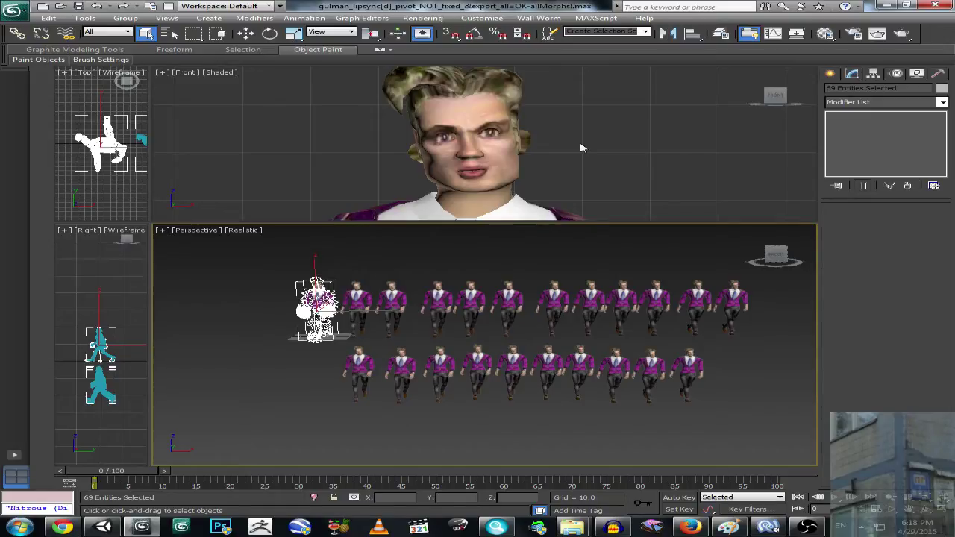
# Step: Zoom in and slide along the character row to center the middle character's face and jacket
pyautogui.scroll(1, 408, 312)
pyautogui.scroll(2, 407, 312)
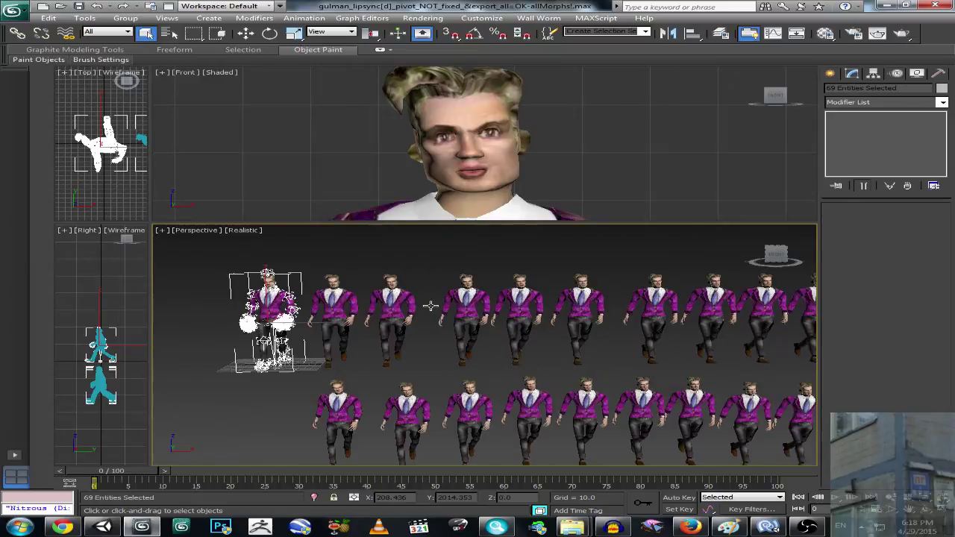
pyautogui.moveTo(408, 312); pyautogui.dragTo(388, 312, button='middle')
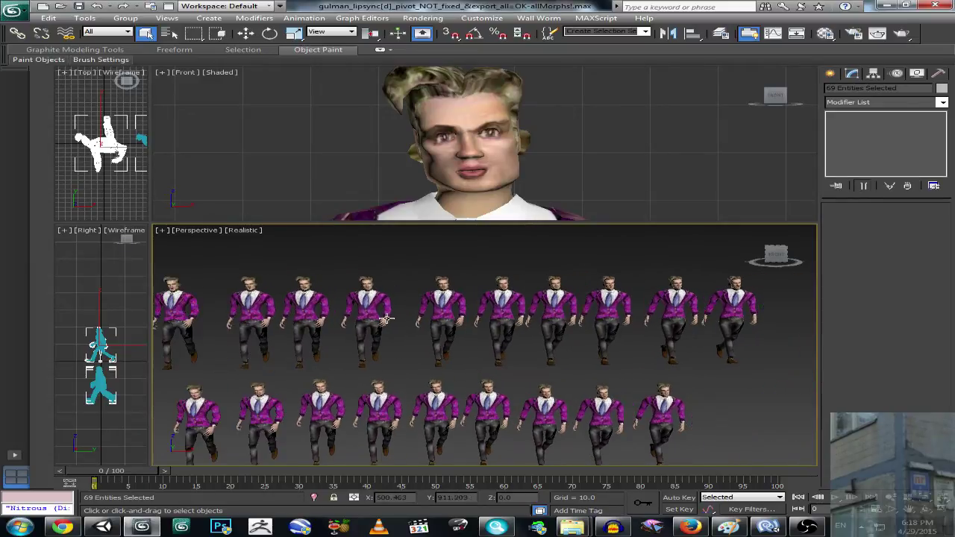
pyautogui.moveTo(525, 309); pyautogui.dragTo(265, 319, button='middle')
pyautogui.moveTo(335, 303); pyautogui.dragTo(639, 281, button='middle')
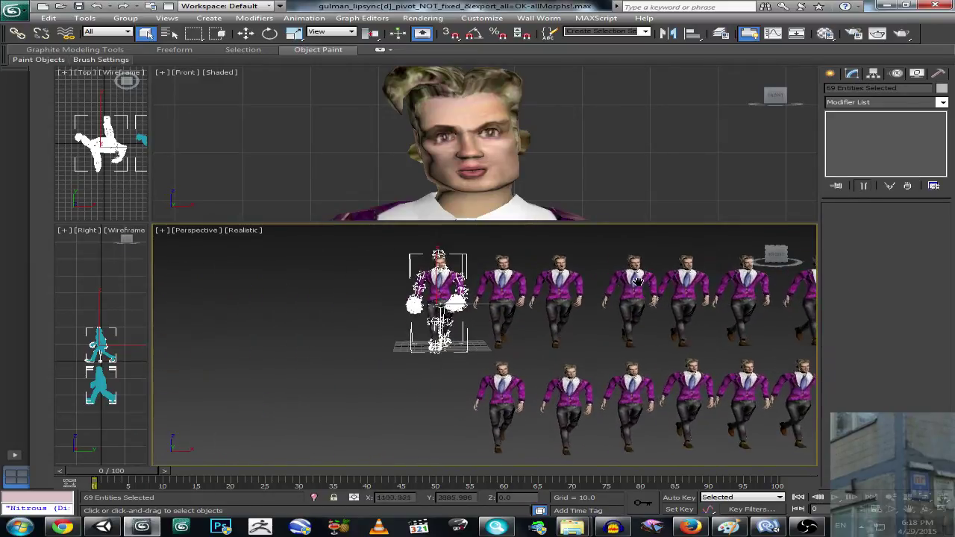
pyautogui.scroll(1, 585, 287)
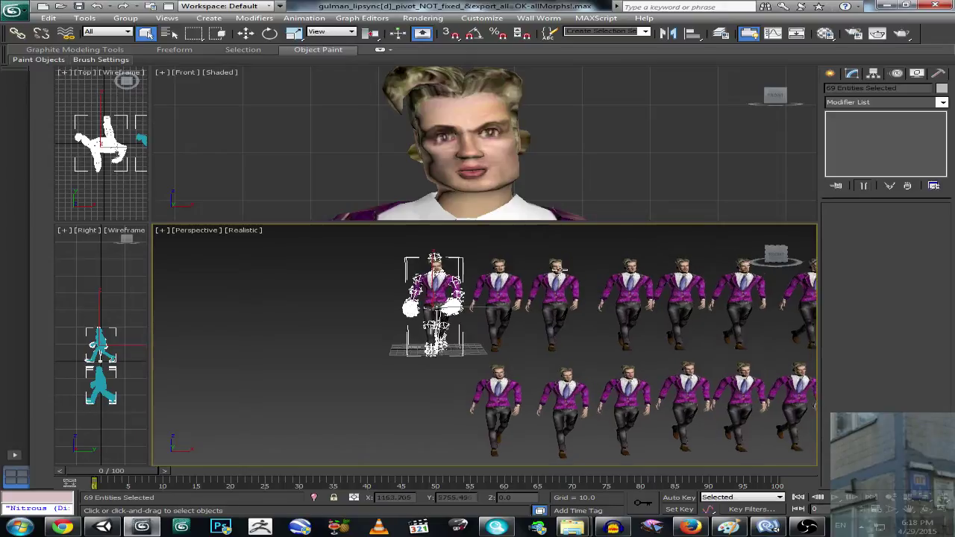
pyautogui.scroll(1, 567, 295)
pyautogui.scroll(3, 537, 303)
pyautogui.scroll(2, 513, 315)
pyautogui.scroll(2, 513, 314)
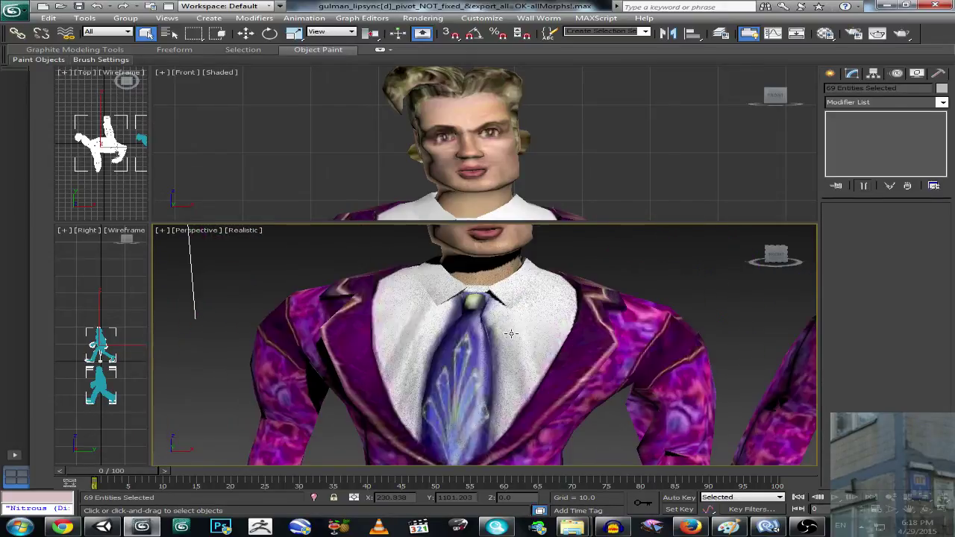
pyautogui.scroll(2, 523, 329)
pyautogui.moveTo(567, 320)
pyautogui.mouseDown(button='middle')
pyautogui.moveTo(345, 324)
pyautogui.moveTo(471, 312)
pyautogui.moveTo(264, 301)
pyautogui.moveTo(275, 296)
pyautogui.mouseUp(button='middle')
# Step: Frame one character's torso and whole head up close in the Perspective viewport
pyautogui.scroll(-3, 284, 300)
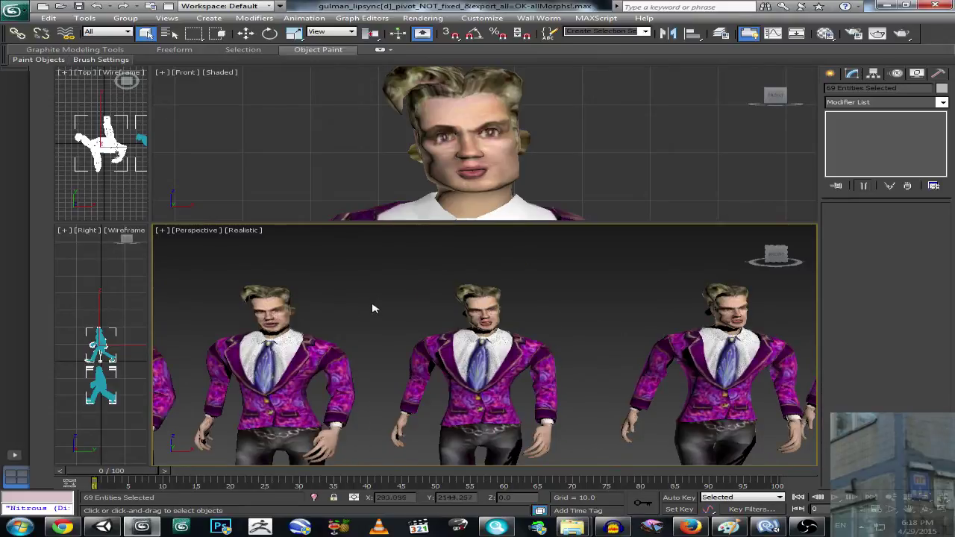
pyautogui.scroll(1, 405, 299)
pyautogui.scroll(4, 373, 358)
pyautogui.moveTo(346, 385); pyautogui.dragTo(376, 371, button='middle')
pyautogui.scroll(-2, 376, 371)
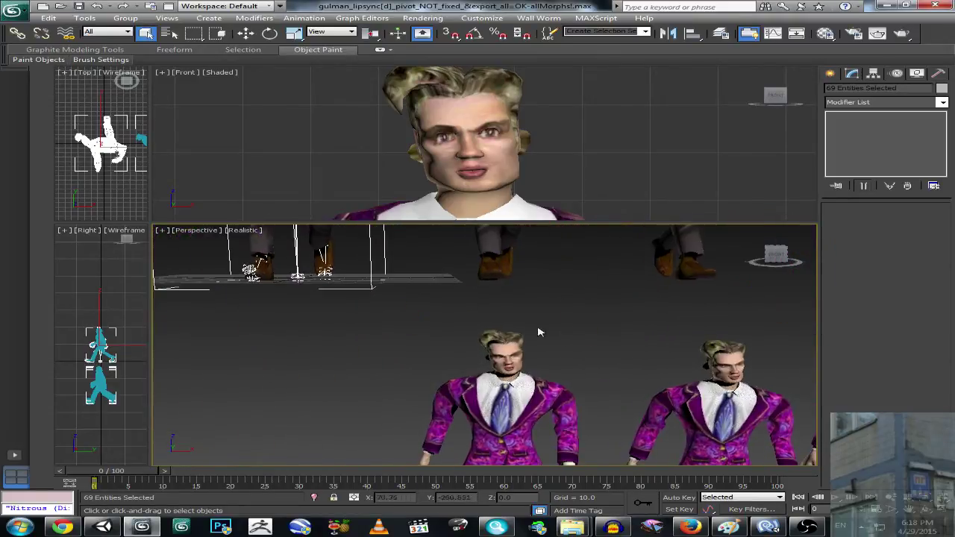
pyautogui.moveTo(463, 336); pyautogui.dragTo(478, 351, button='middle')
pyautogui.scroll(3, 538, 313)
pyautogui.moveTo(579, 292); pyautogui.dragTo(569, 322, button='middle')
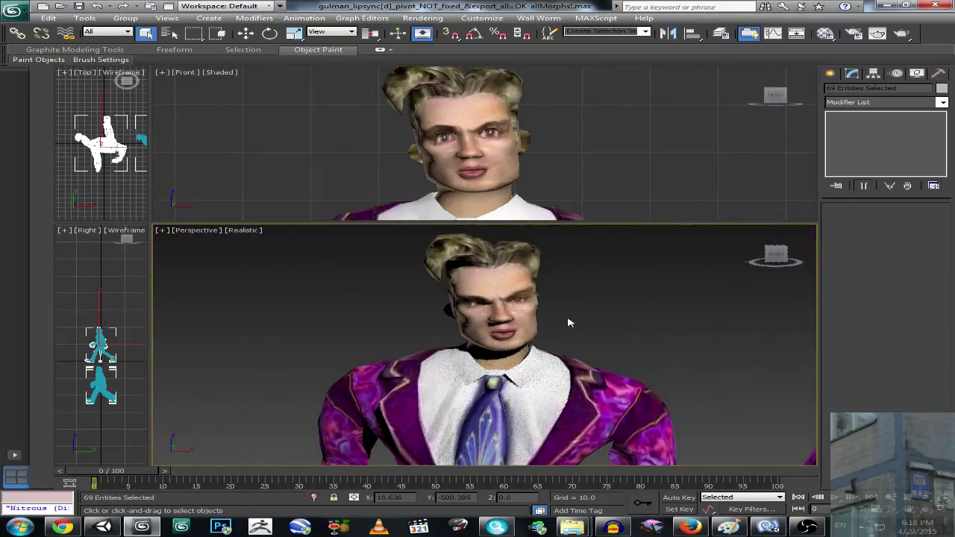
pyautogui.moveTo(447, 309); pyautogui.dragTo(455, 322, button='middle')
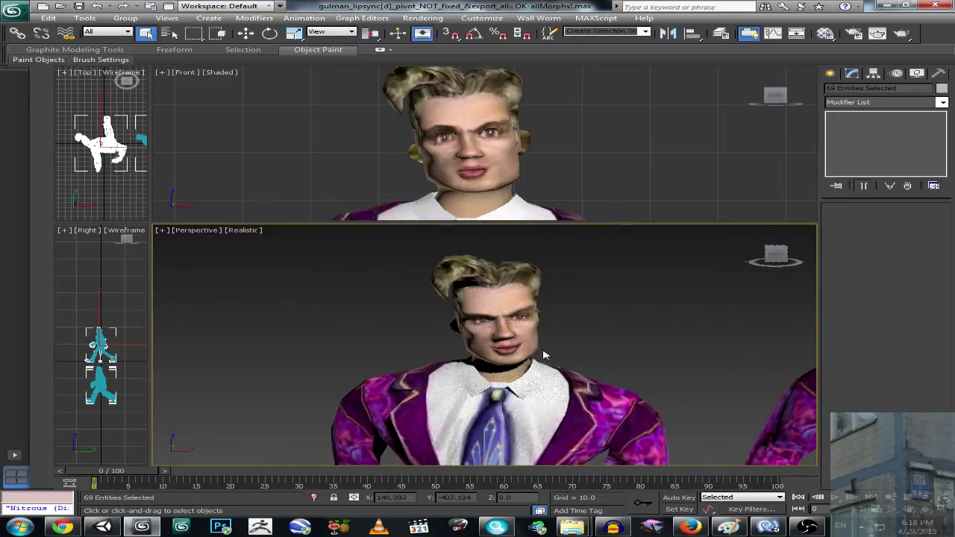
# Step: Orbit around the character to view its face frontally, then center the right-hand character
pyautogui.keyDown('alt'); pyautogui.moveTo(503, 354); pyautogui.dragTo(564, 328, button='middle'); pyautogui.keyUp('alt')
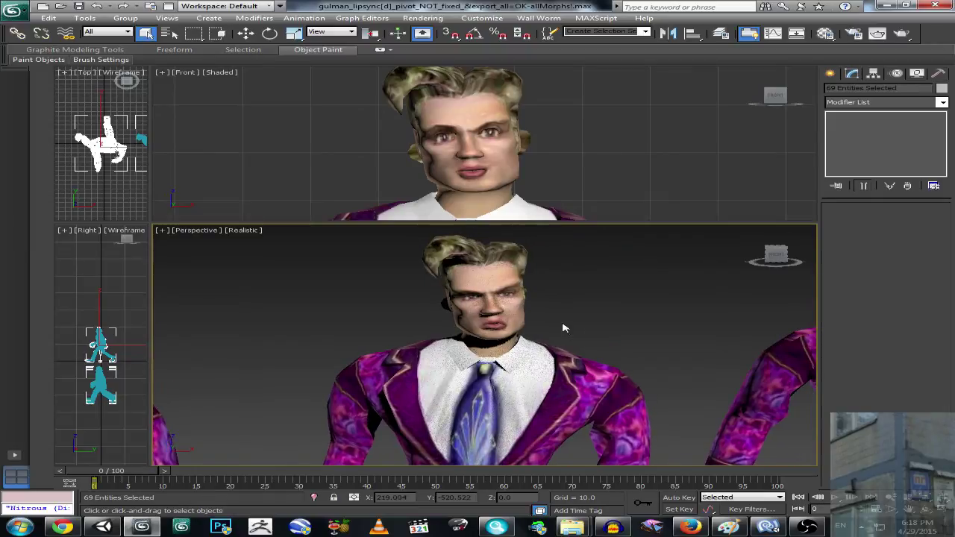
pyautogui.moveTo(659, 329); pyautogui.dragTo(459, 330, button='middle')
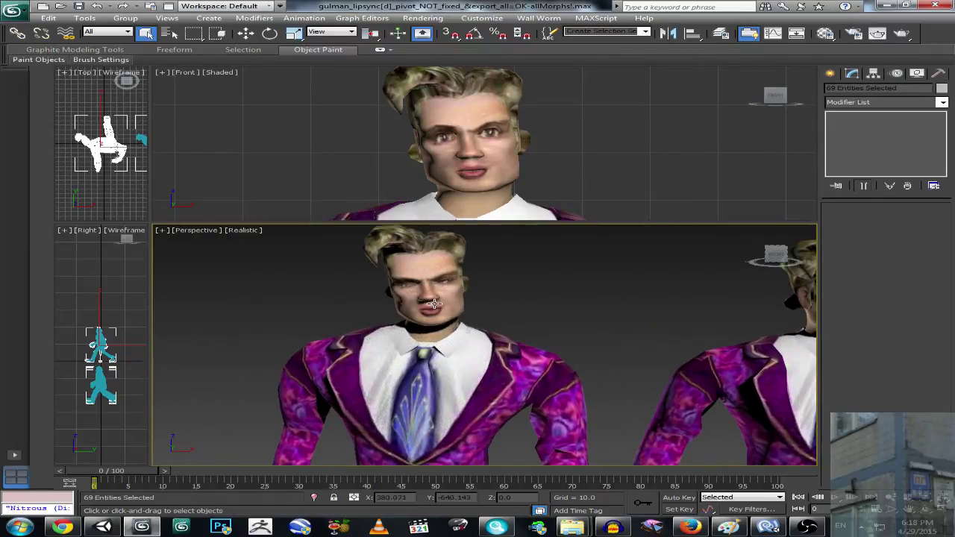
pyautogui.keyDown('alt'); pyautogui.moveTo(434, 303); pyautogui.dragTo(444, 299, button='middle'); pyautogui.keyUp('alt')
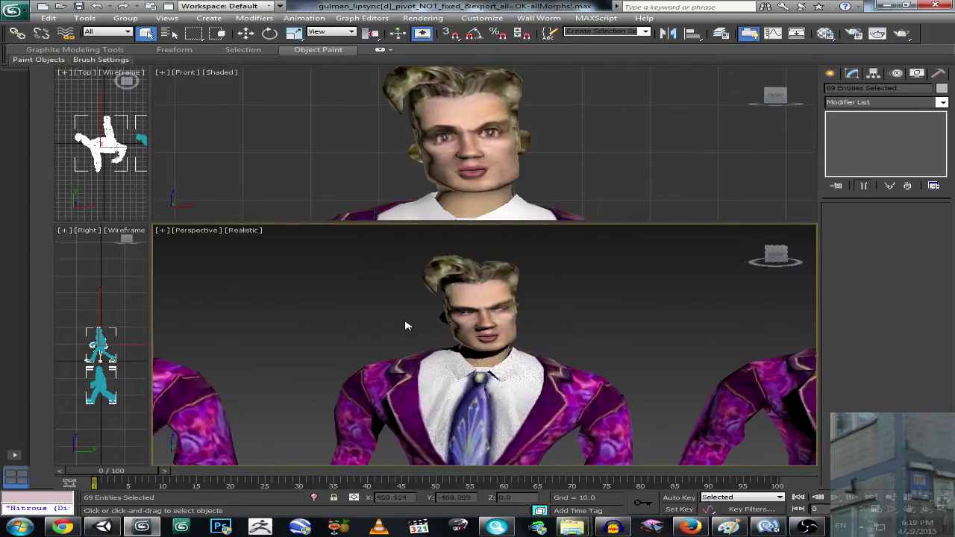
pyautogui.moveTo(444, 299)
pyautogui.keyDown('alt'); pyautogui.mouseDown(button='middle')
pyautogui.moveTo(569, 332)
pyautogui.moveTo(449, 328)
pyautogui.moveTo(465, 331)
pyautogui.moveTo(657, 323)
pyautogui.moveTo(376, 296)
pyautogui.mouseUp(button='middle'); pyautogui.keyUp('alt')
pyautogui.moveTo(651, 325); pyautogui.dragTo(381, 321, button='middle')
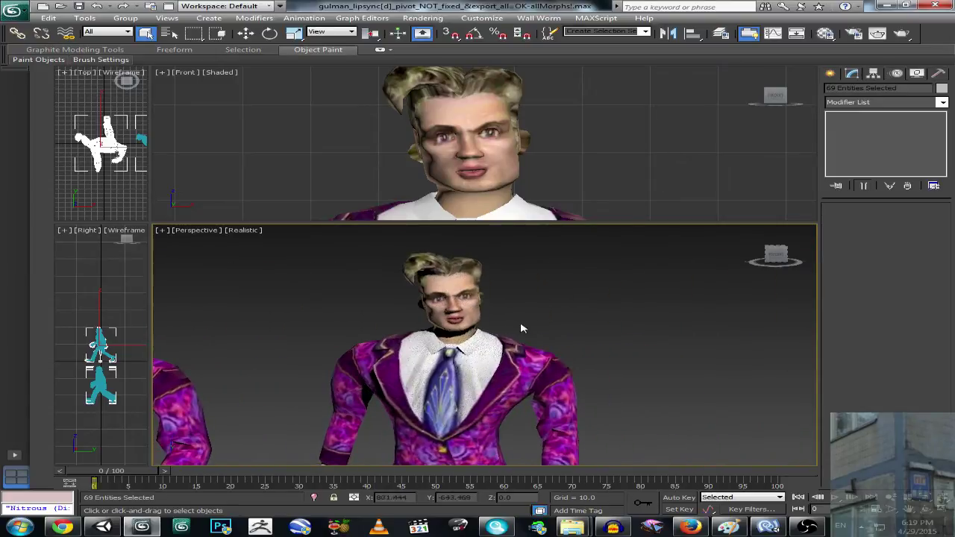
# Step: Reframe the character row from heads to legs, then zoom back to the middle character
pyautogui.scroll(-2, 261, 342)
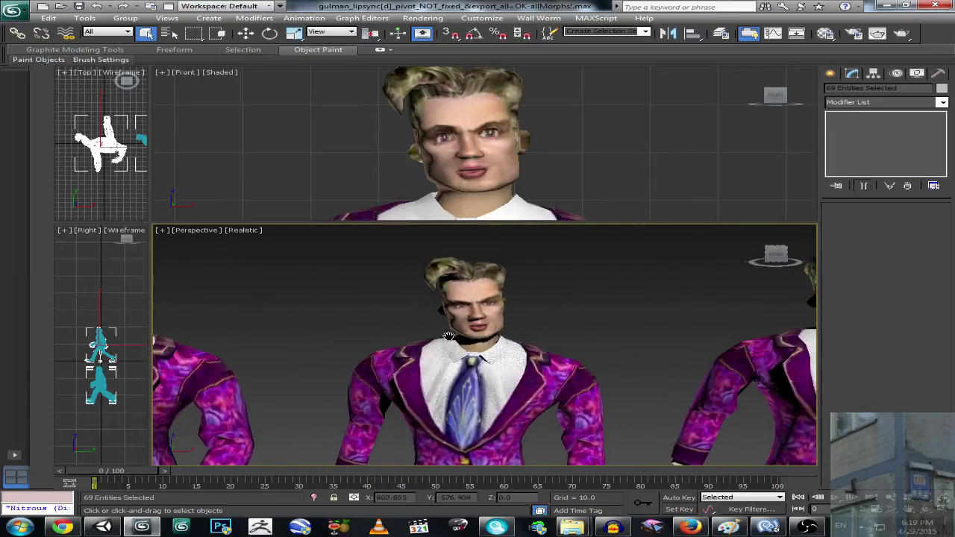
pyautogui.scroll(-3, 262, 342)
pyautogui.moveTo(631, 362); pyautogui.dragTo(582, 348, button='middle')
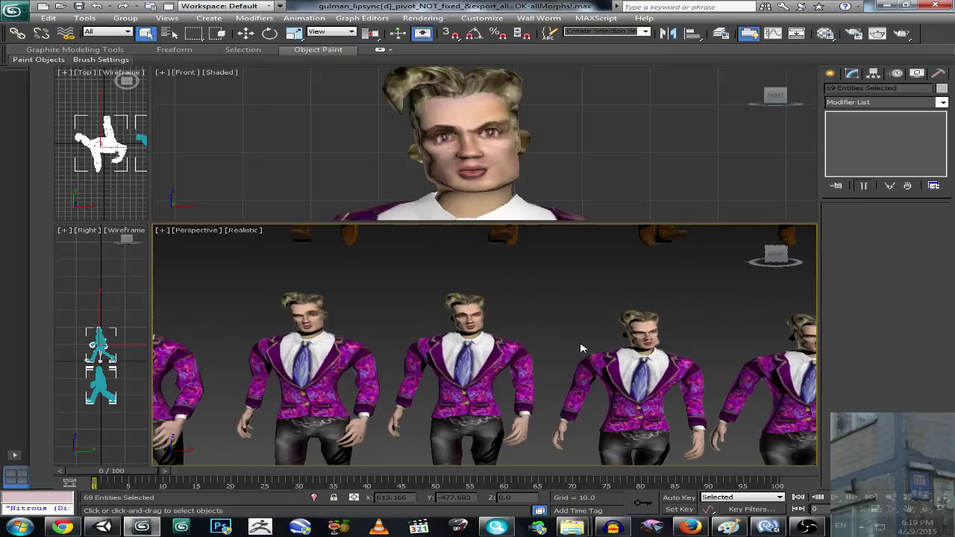
pyautogui.moveTo(422, 305); pyautogui.dragTo(510, 370, button='middle')
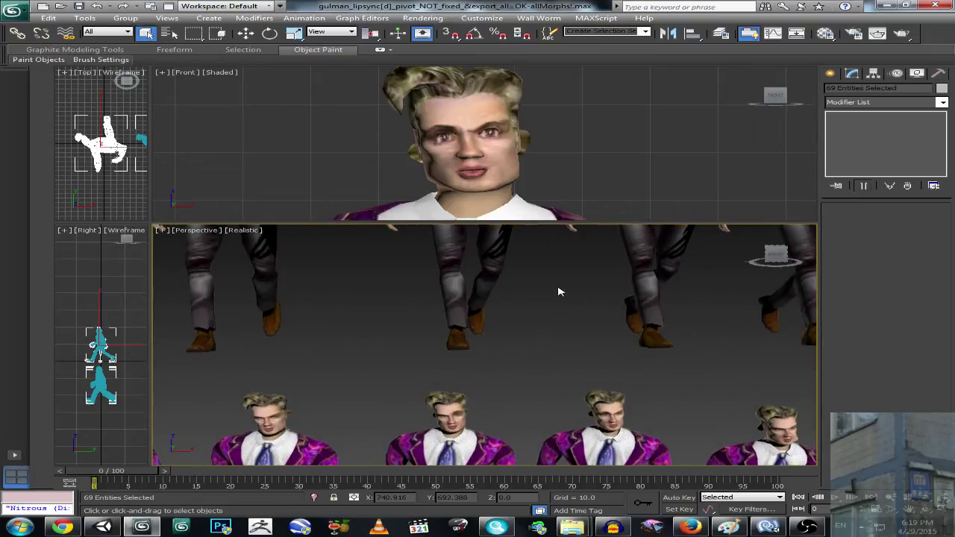
pyautogui.moveTo(575, 276); pyautogui.dragTo(528, 334, button='middle')
pyautogui.moveTo(550, 269); pyautogui.dragTo(519, 316, button='middle')
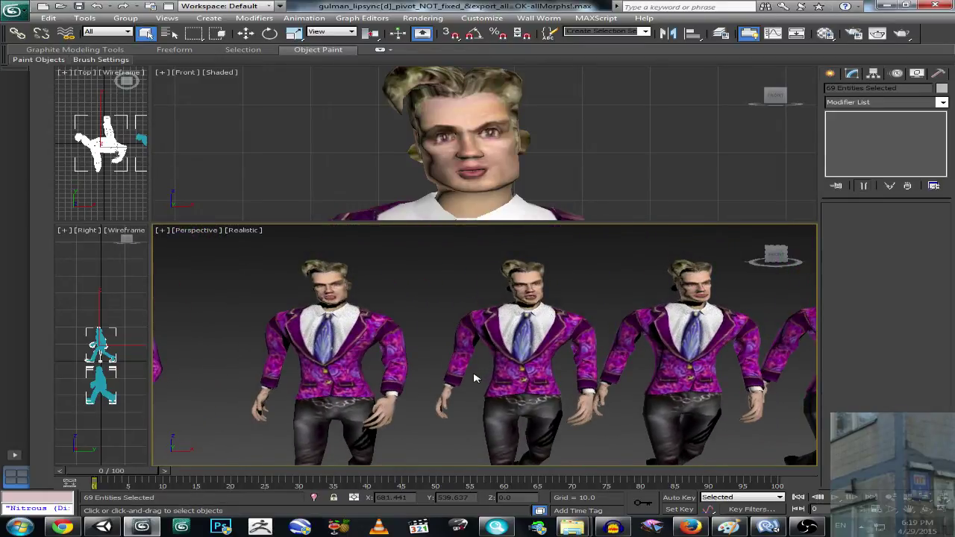
pyautogui.moveTo(425, 395)
pyautogui.mouseDown(button='middle')
pyautogui.moveTo(396, 388)
pyautogui.moveTo(518, 301)
pyautogui.moveTo(399, 331)
pyautogui.moveTo(454, 343)
pyautogui.mouseUp(button='middle')
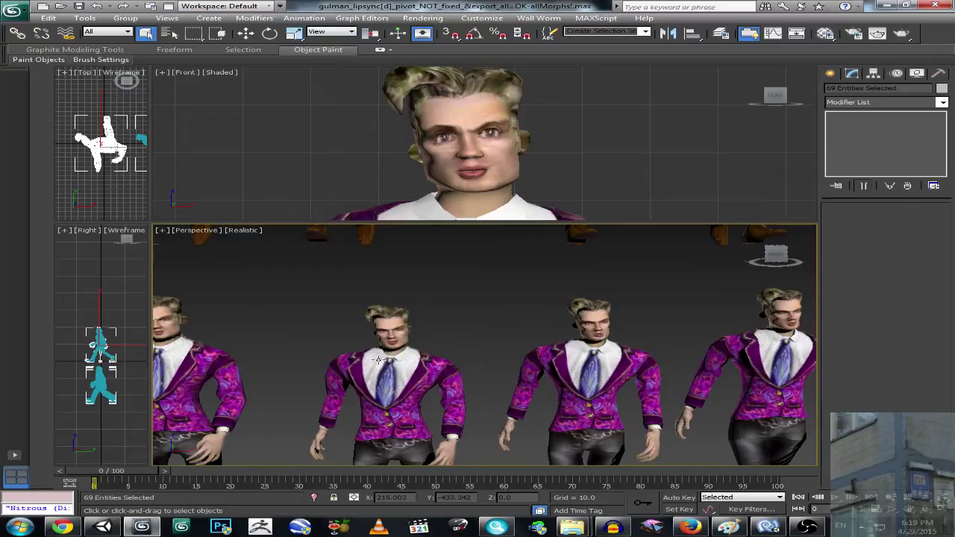
pyautogui.moveTo(378, 360); pyautogui.dragTo(356, 308, button='middle')
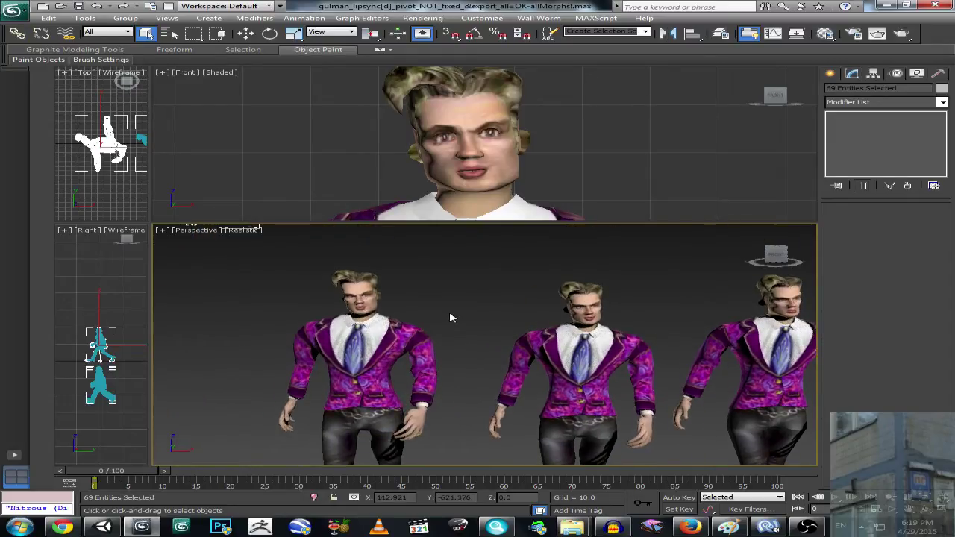
pyautogui.scroll(1, 654, 342)
pyautogui.scroll(3, 647, 351)
pyautogui.scroll(1, 709, 338)
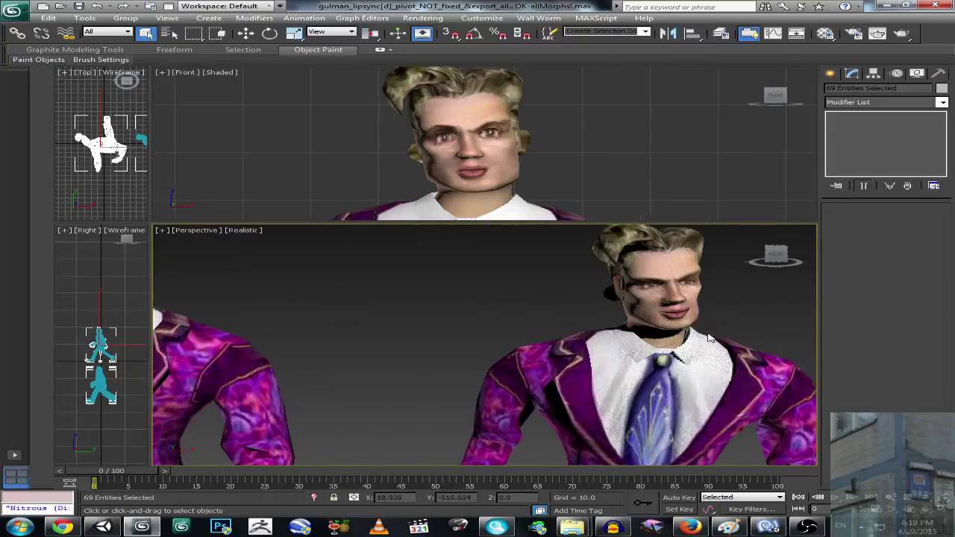
pyautogui.moveTo(709, 338); pyautogui.dragTo(625, 335, button='middle')
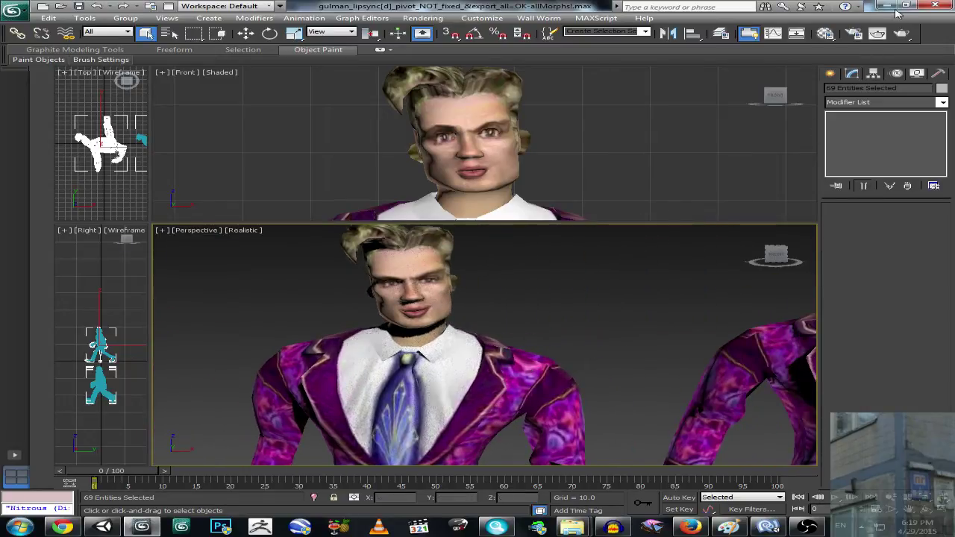
# Step: Minimise 3ds Max, restore Unity's normal layout from the maximised Game view, and show the Animator
pyautogui.click(886, 6)
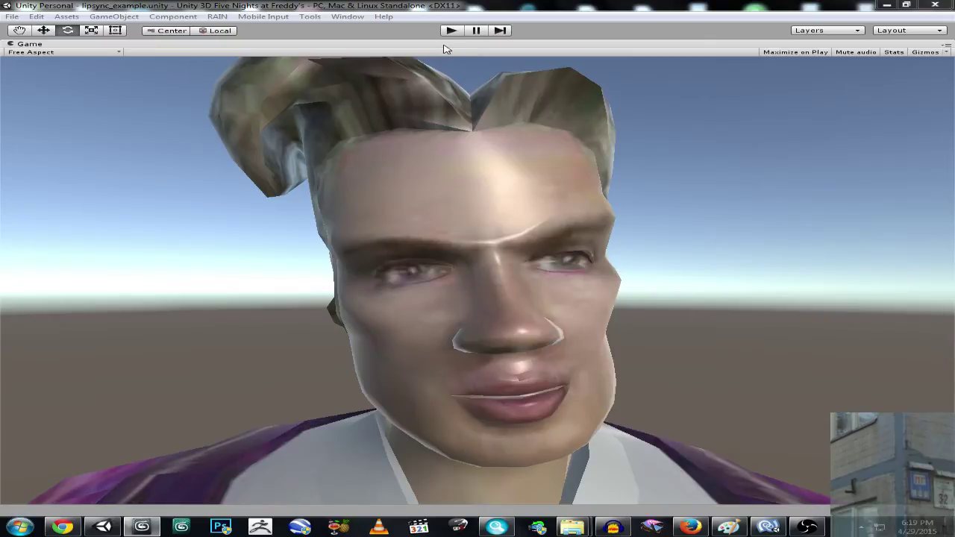
pyautogui.rightClick(492, 48)
pyautogui.click(515, 55)
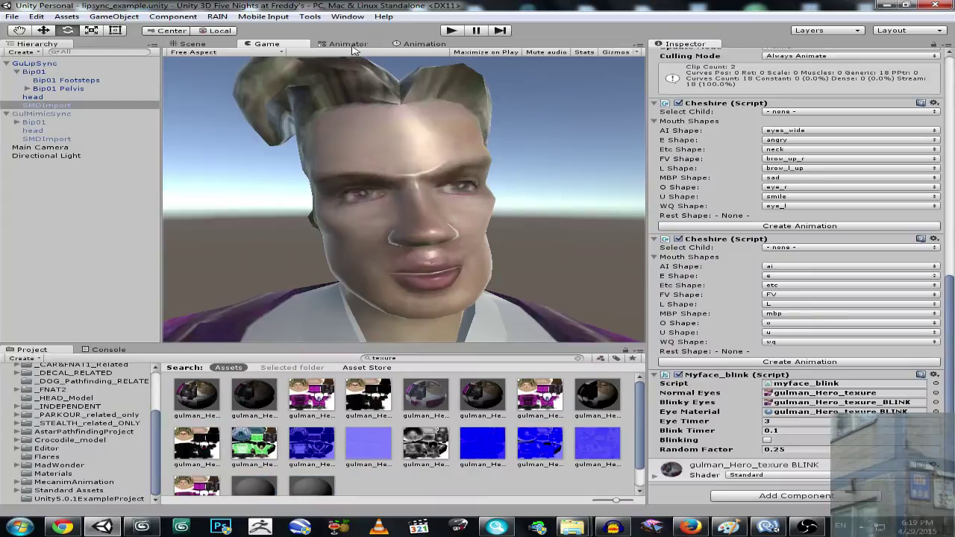
pyautogui.click(352, 46)
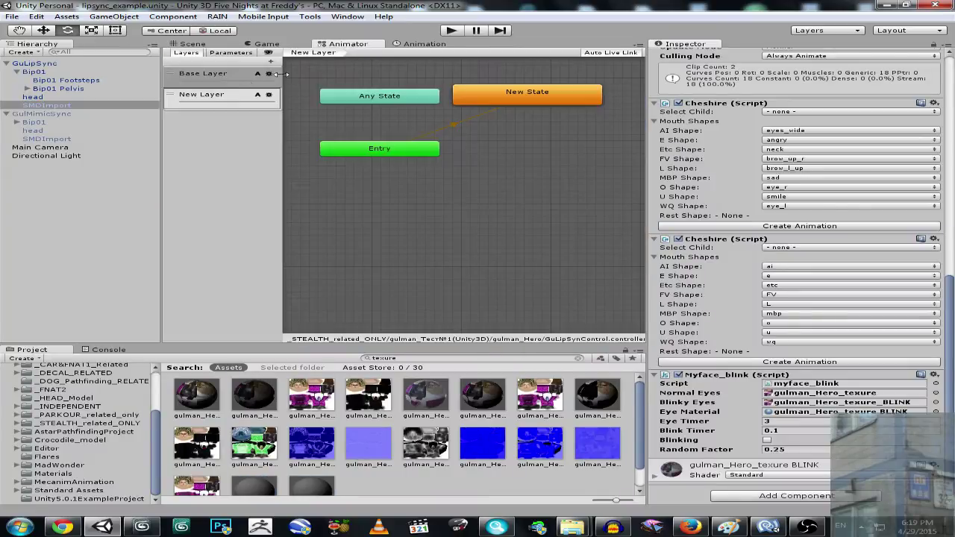
# Step: Confirm the Base Layer state plays SpeechSync and the New Layer state plays MimicsSync
pyautogui.click(209, 79)
pyautogui.click(456, 95)
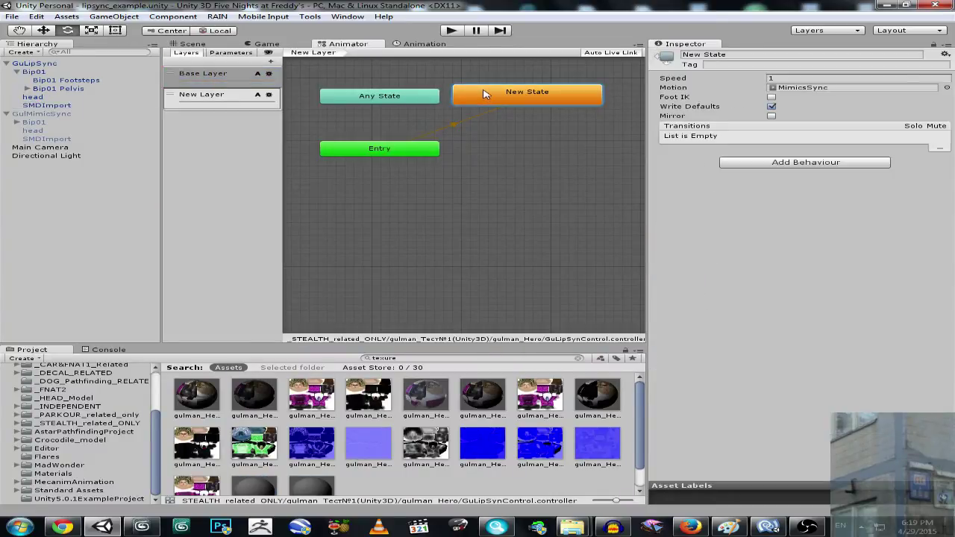
pyautogui.click(207, 98)
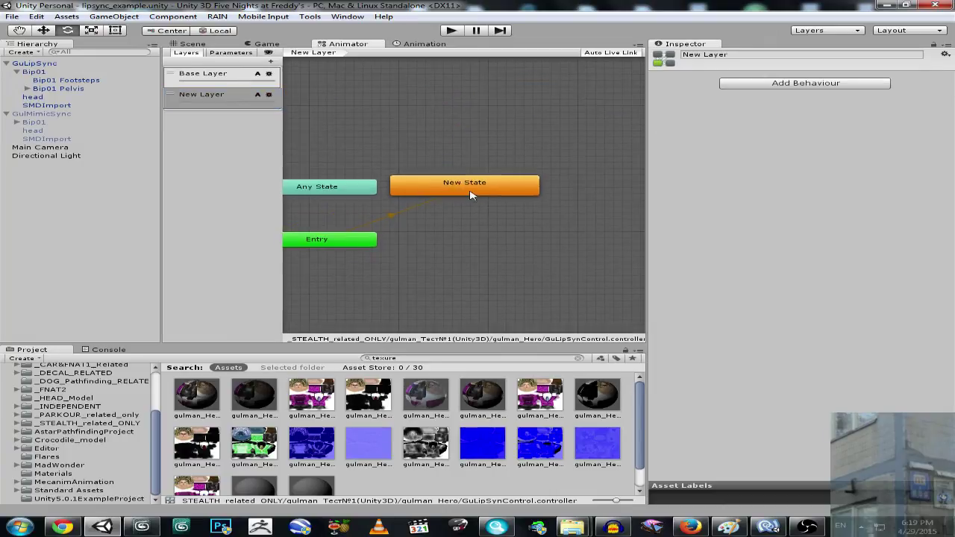
pyautogui.click(465, 185)
pyautogui.click(226, 80)
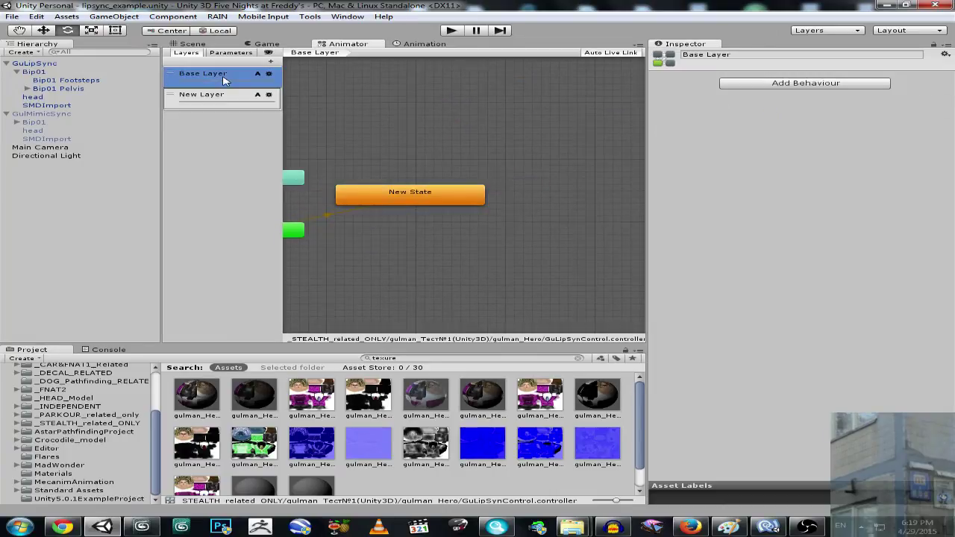
pyautogui.click(405, 199)
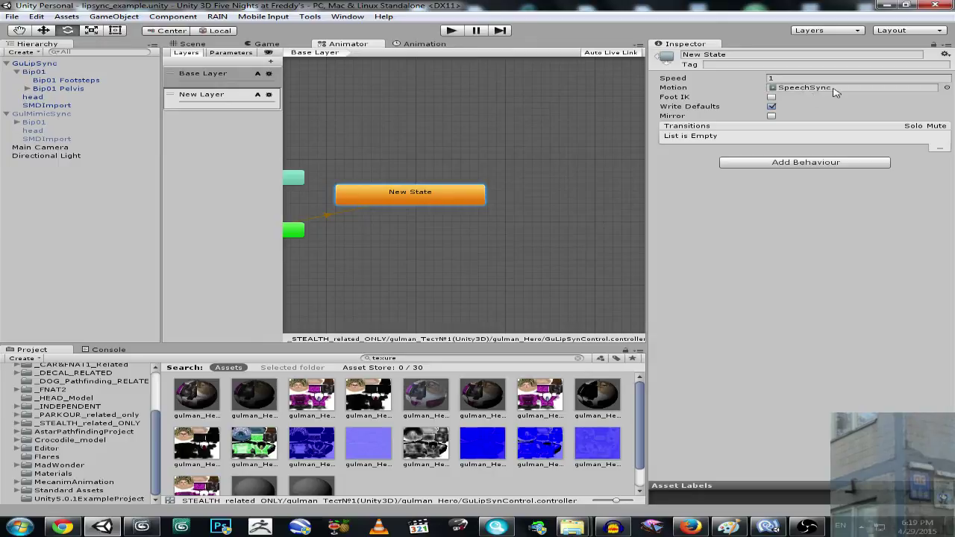
pyautogui.click(223, 98)
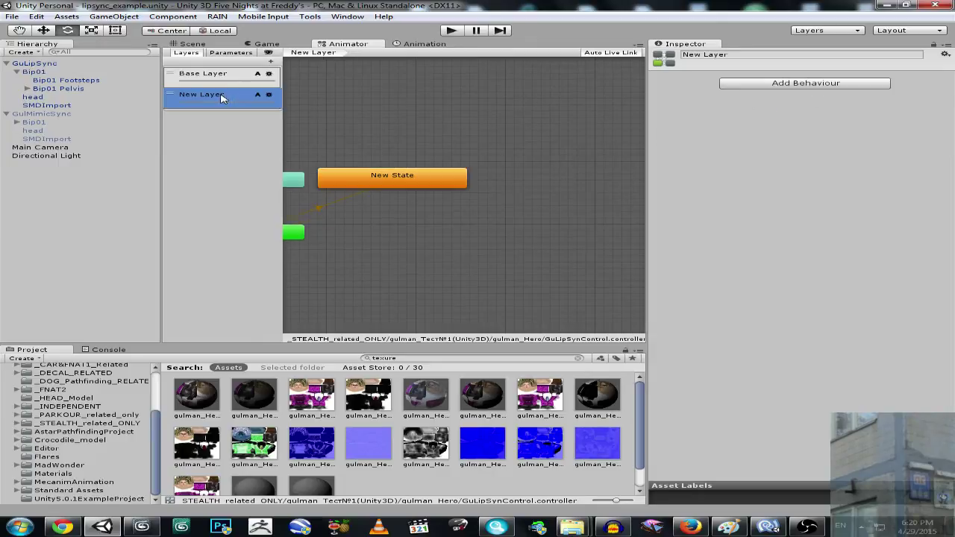
pyautogui.click(364, 173)
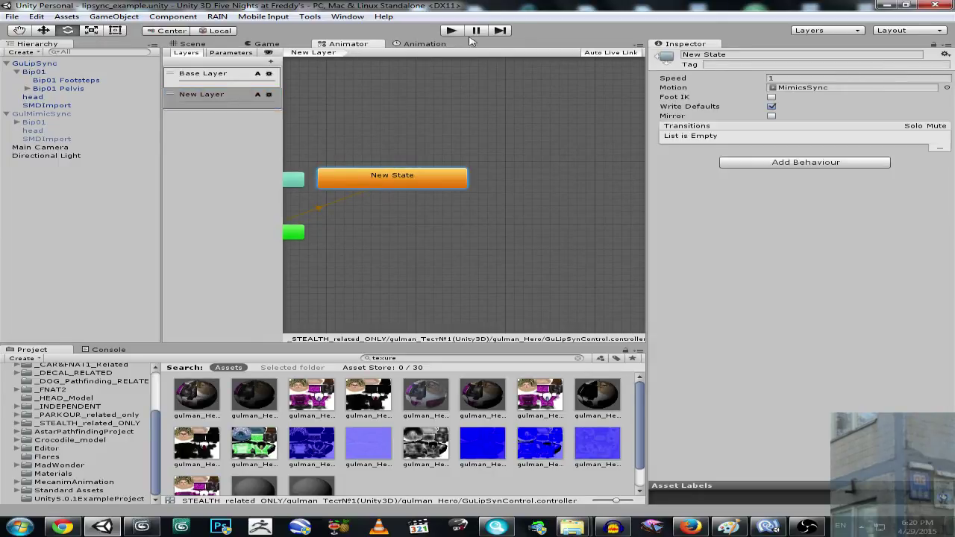
pyautogui.click(411, 44)
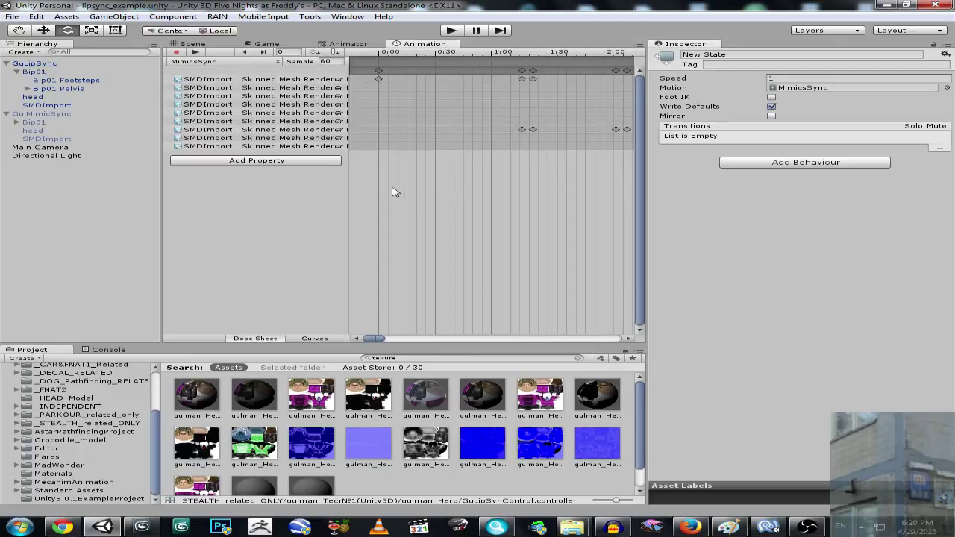
# Step: Widen the blend-shape property column and zoom out over the MimicsSync keyframes
pyautogui.moveTo(348, 188); pyautogui.dragTo(521, 187)
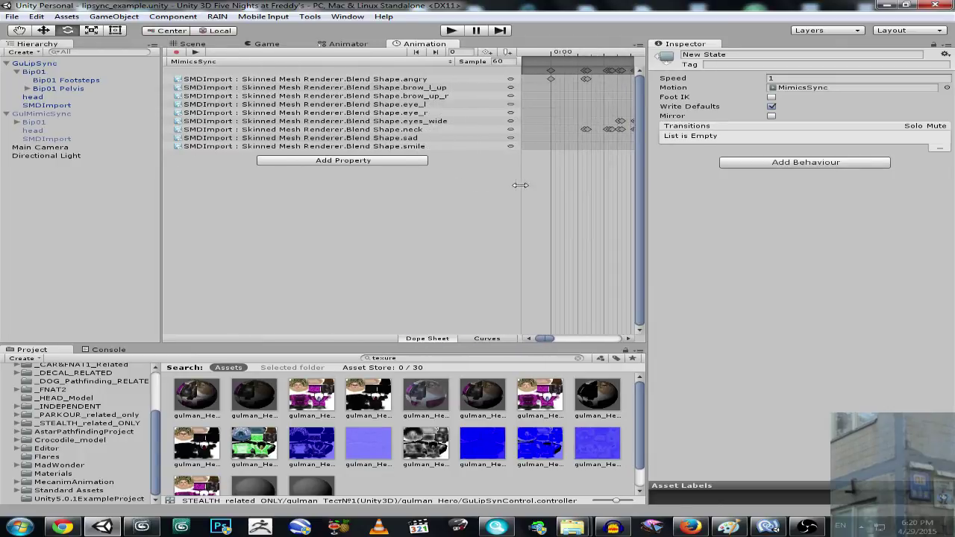
pyautogui.scroll(-5, 592, 177)
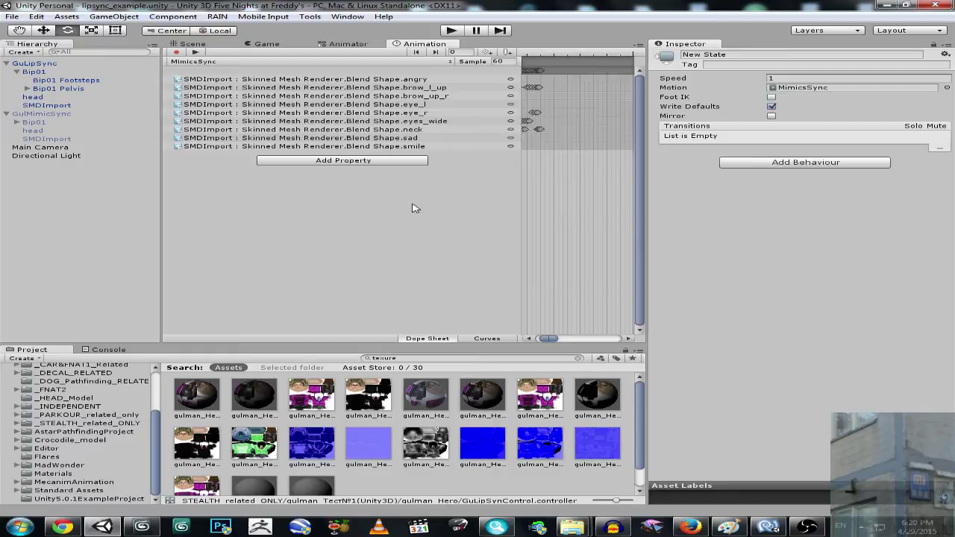
pyautogui.scroll(-4, 567, 186)
pyautogui.scroll(-3, 529, 197)
pyautogui.moveTo(520, 194); pyautogui.dragTo(346, 215)
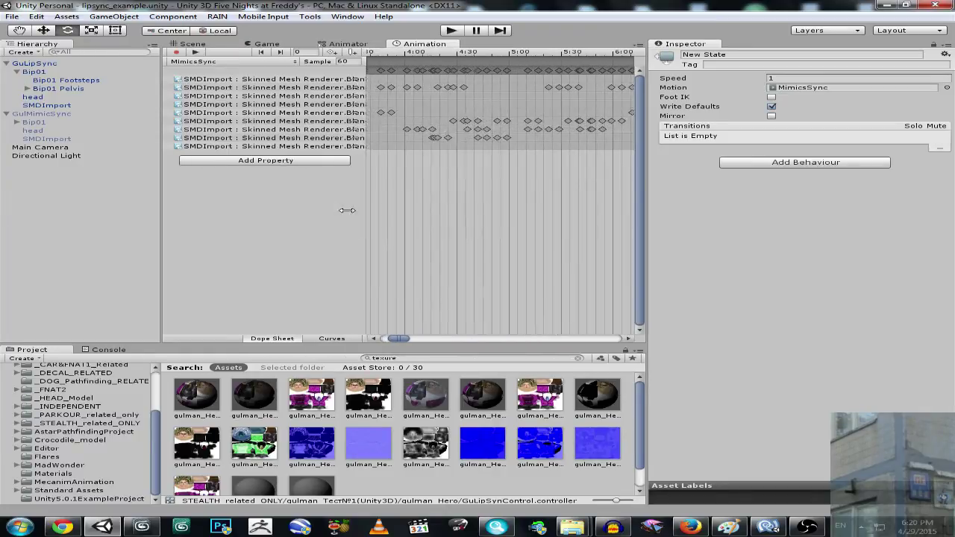
pyautogui.moveTo(493, 200); pyautogui.dragTo(457, 229, button='middle')
pyautogui.moveTo(544, 188)
pyautogui.mouseDown(button='middle')
pyautogui.moveTo(431, 199)
pyautogui.moveTo(574, 199)
pyautogui.mouseUp(button='middle')
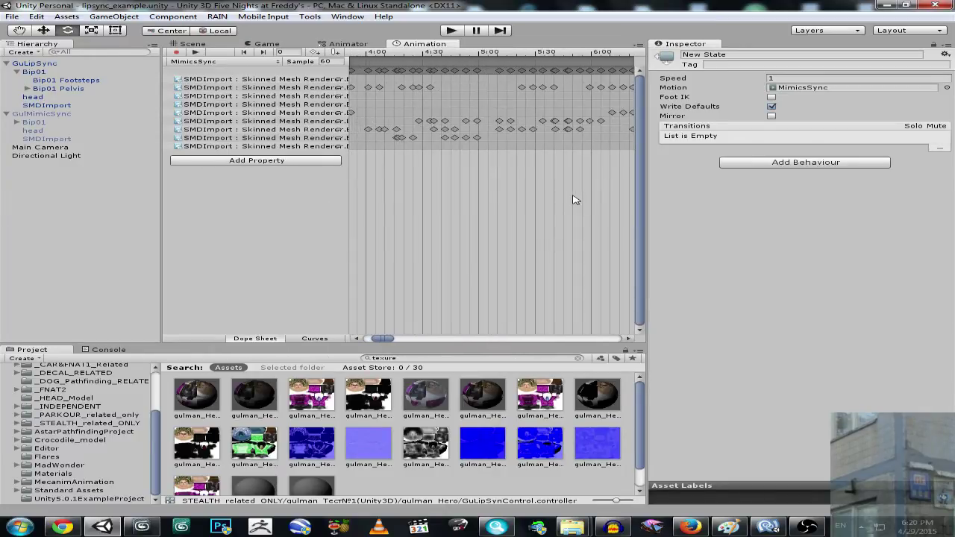
# Step: Review the SpeechSync clip's keyframes, then return to the Scene view of the face
pyautogui.click(210, 66)
pyautogui.moveTo(401, 182); pyautogui.dragTo(554, 187, button='middle')
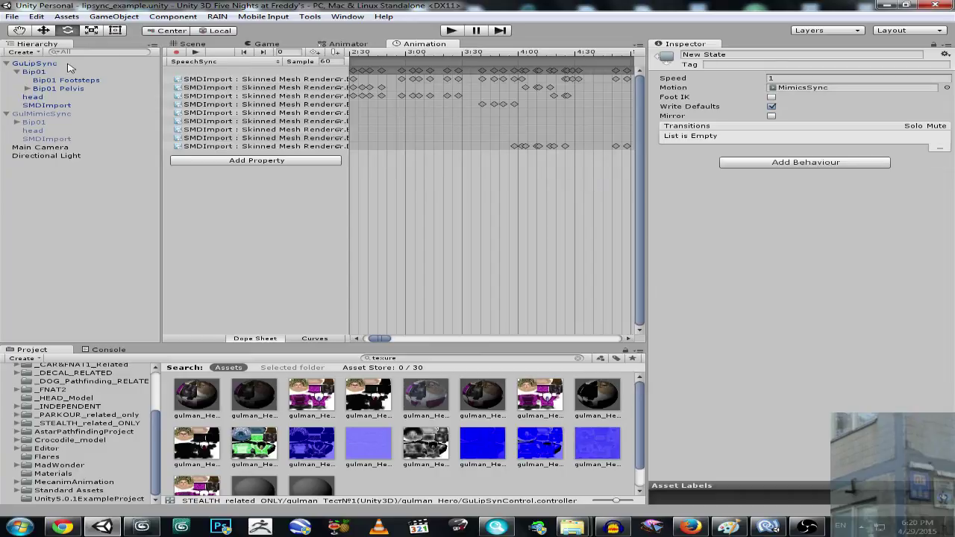
pyautogui.click(197, 45)
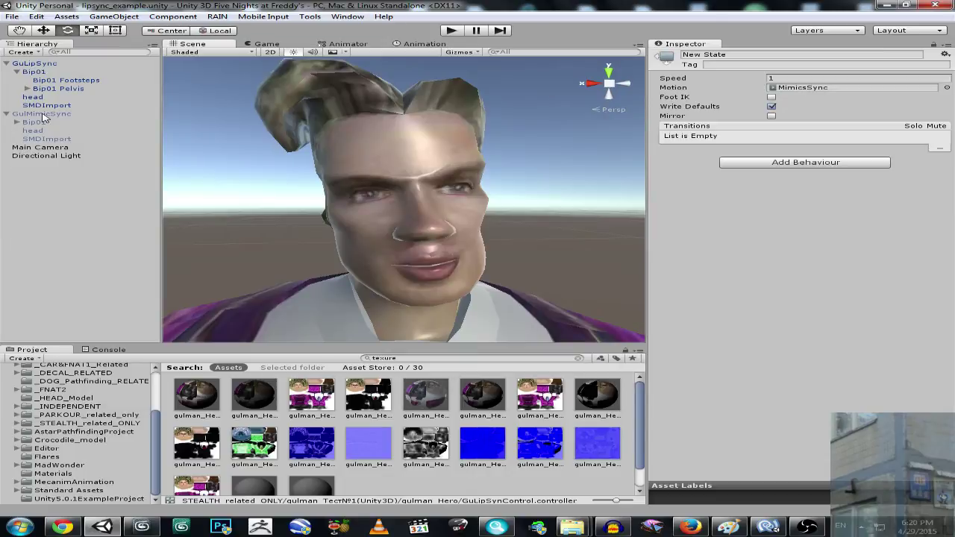
# Step: Activate GulMimicSync in the scene and inspect its SMDImport mesh's Cheshire mouth-shape mapping
pyautogui.scroll(-3, 340, 146)
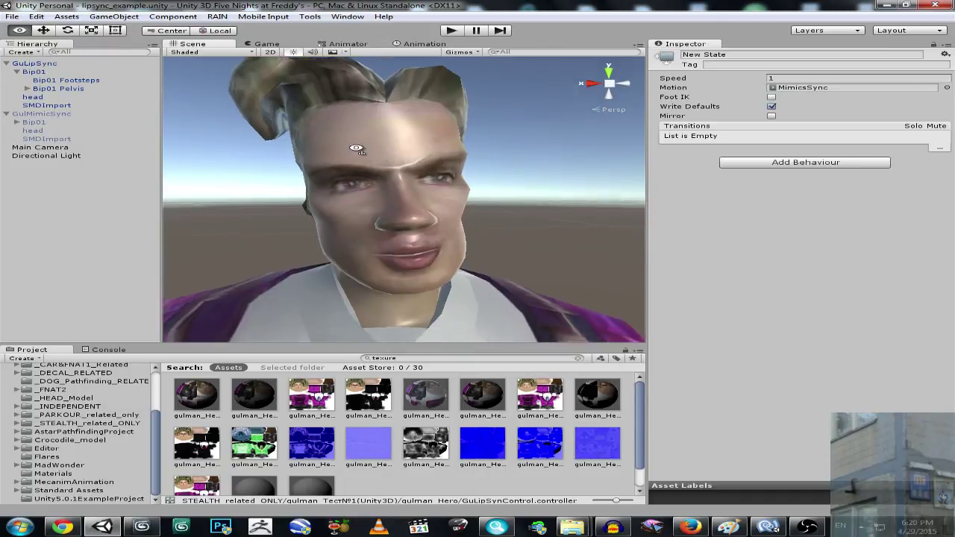
pyautogui.scroll(-5, 366, 149)
pyautogui.click(62, 115)
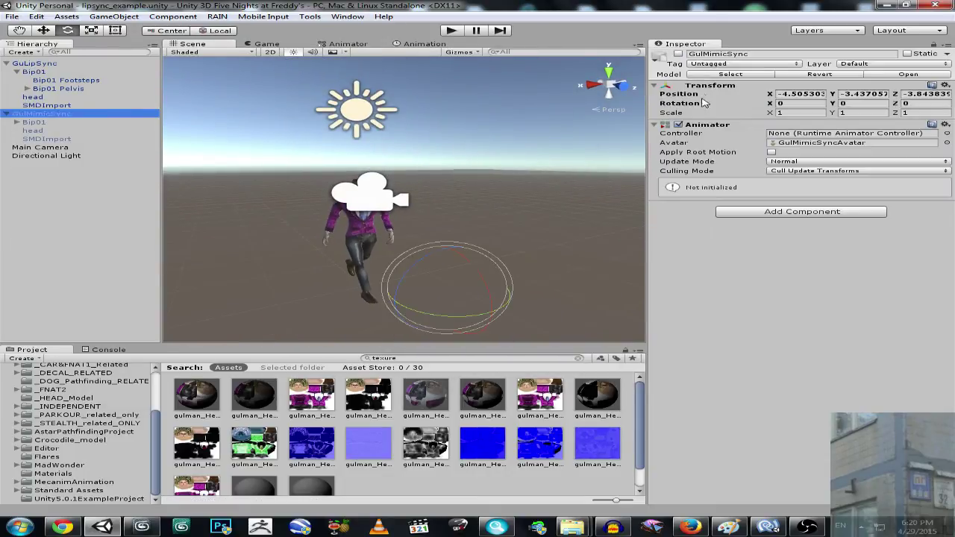
pyautogui.click(679, 54)
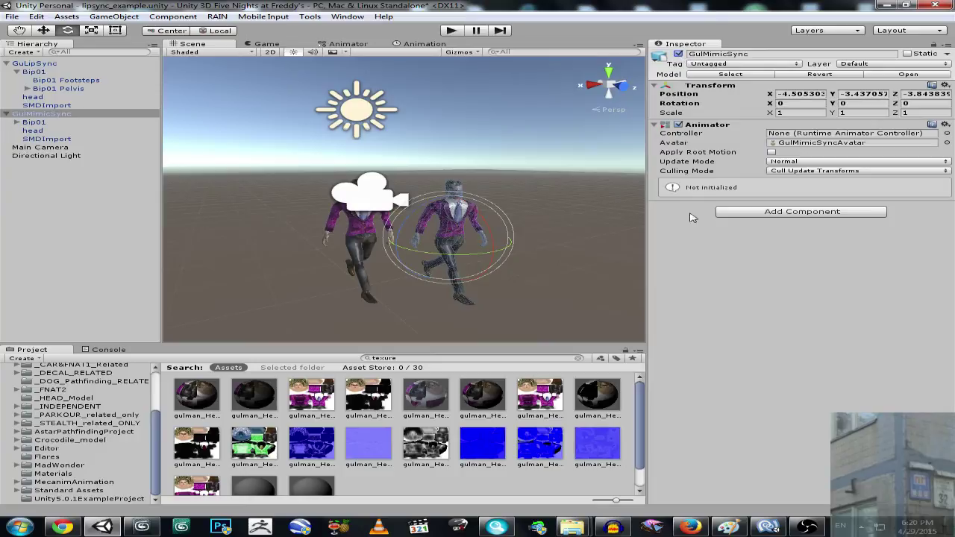
pyautogui.click(47, 139)
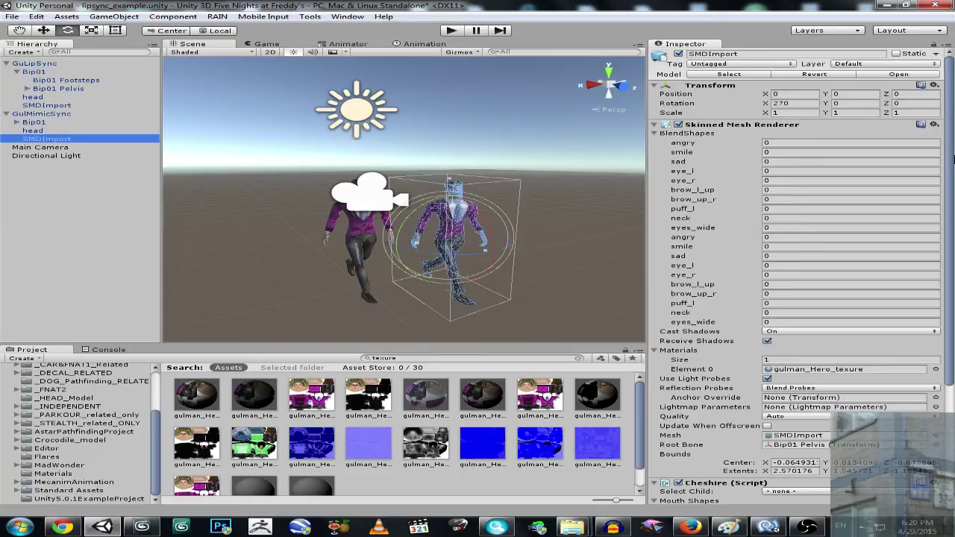
pyautogui.scroll(-10, 798, 261)
pyautogui.moveTo(953, 224); pyautogui.dragTo(954, 282)
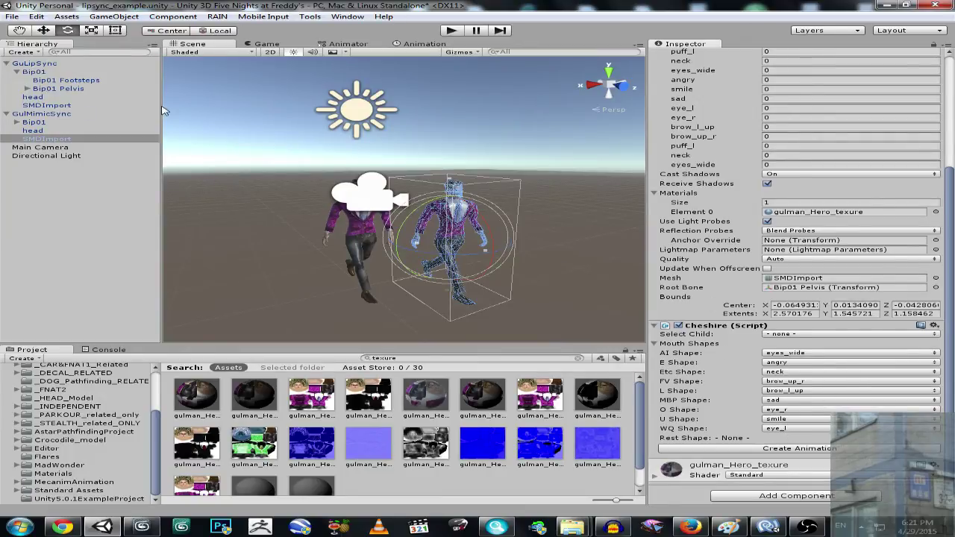
# Step: On GuLipSync's SMDImport, disable the first Cheshire component and start Create Animation on the second
pyautogui.click(47, 106)
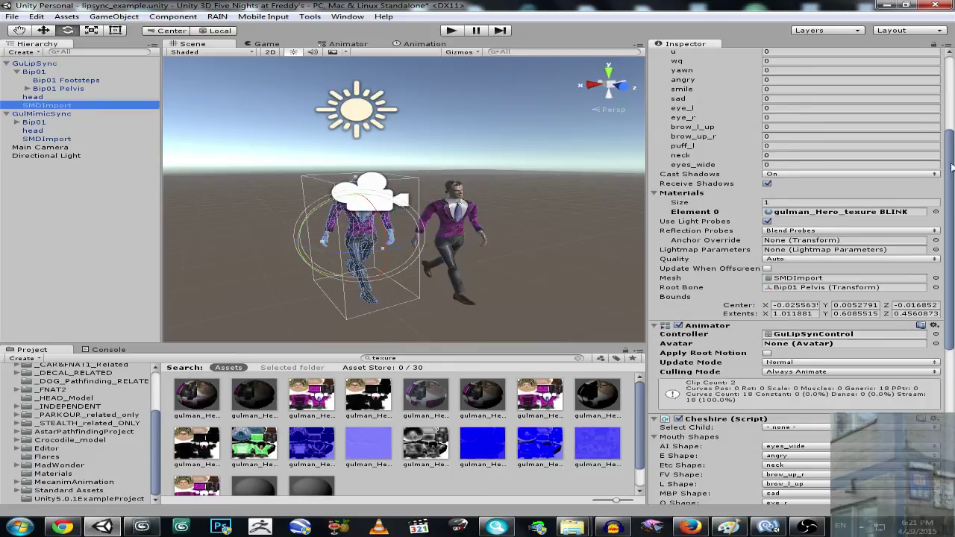
pyautogui.moveTo(953, 170); pyautogui.dragTo(953, 299)
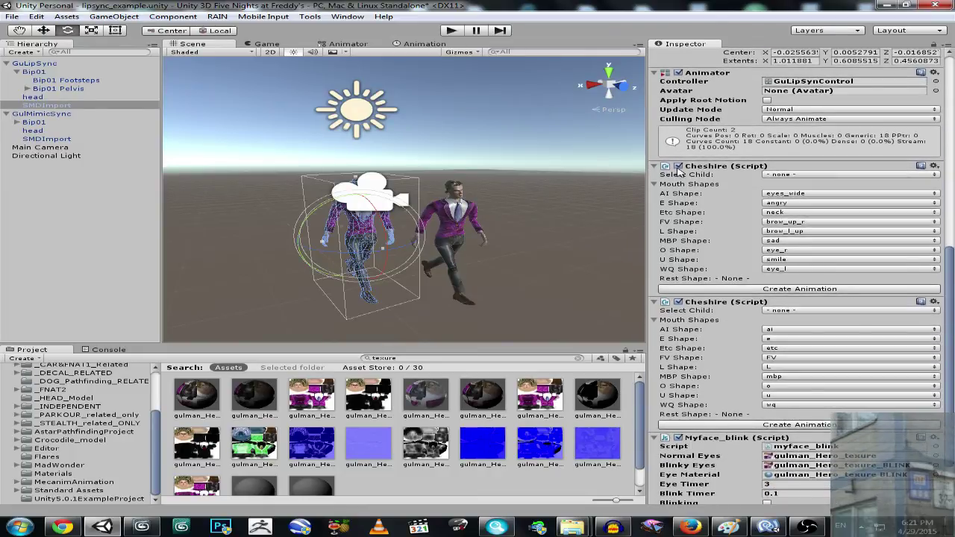
pyautogui.click(679, 167)
pyautogui.scroll(-2, 953, 382)
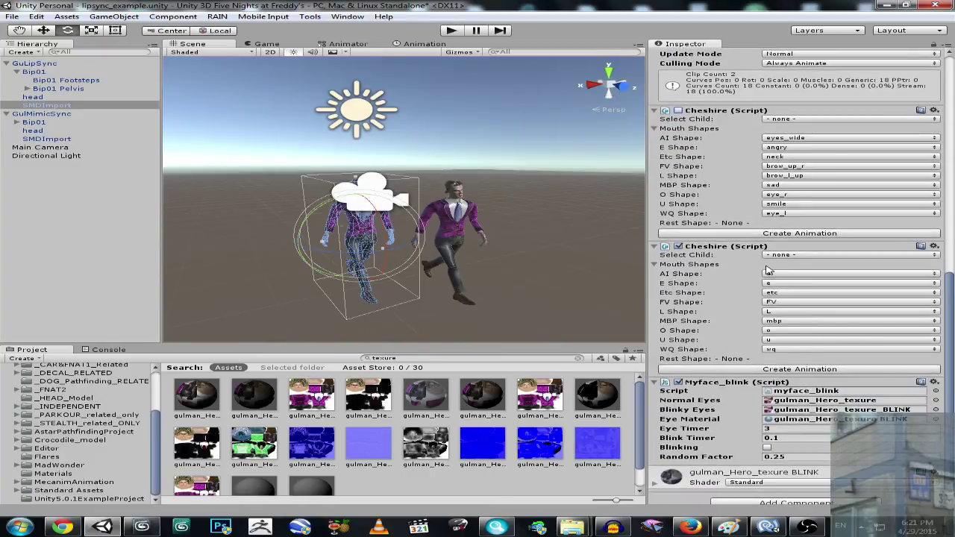
pyautogui.click(777, 369)
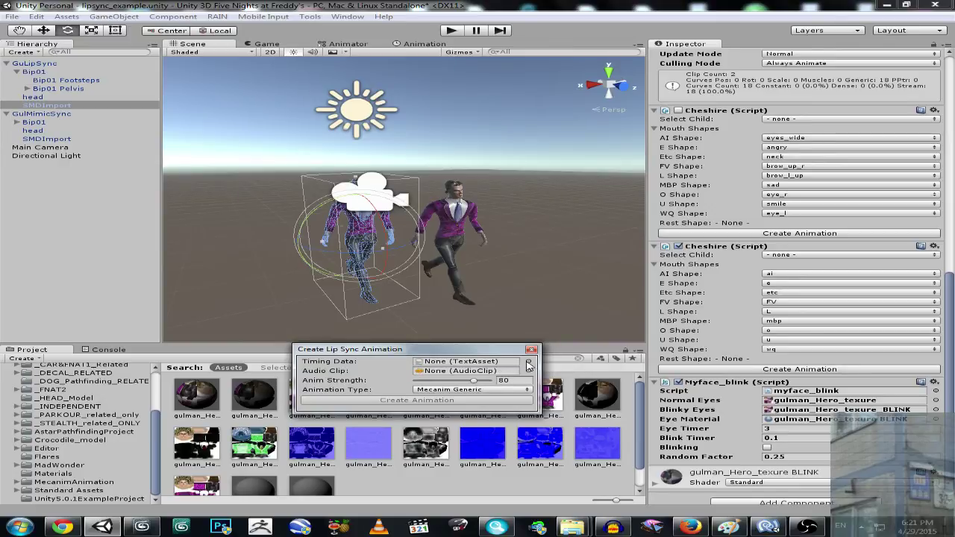
# Step: Close that dialog and start Create Animation on GulMimicSync's SMDImport face mesh instead
pyautogui.click(532, 350)
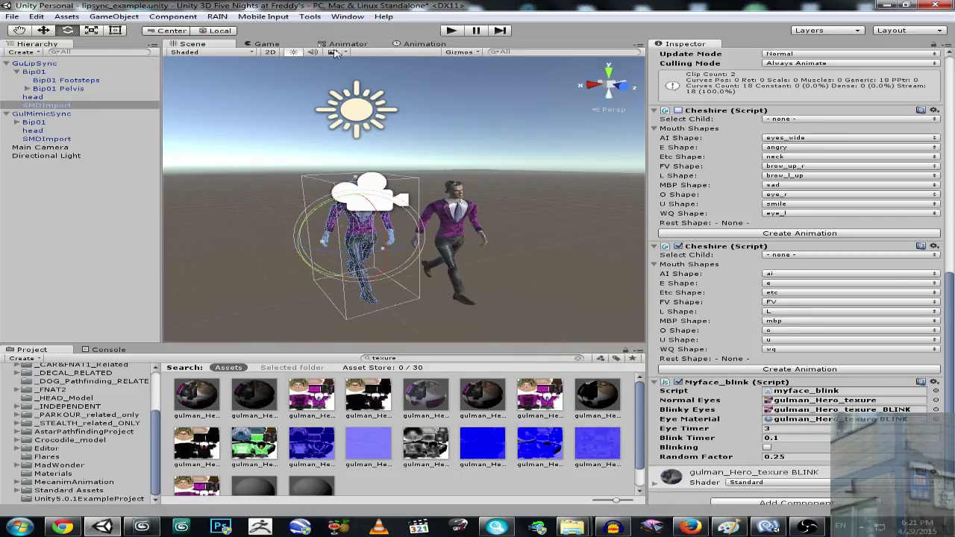
pyautogui.click(52, 139)
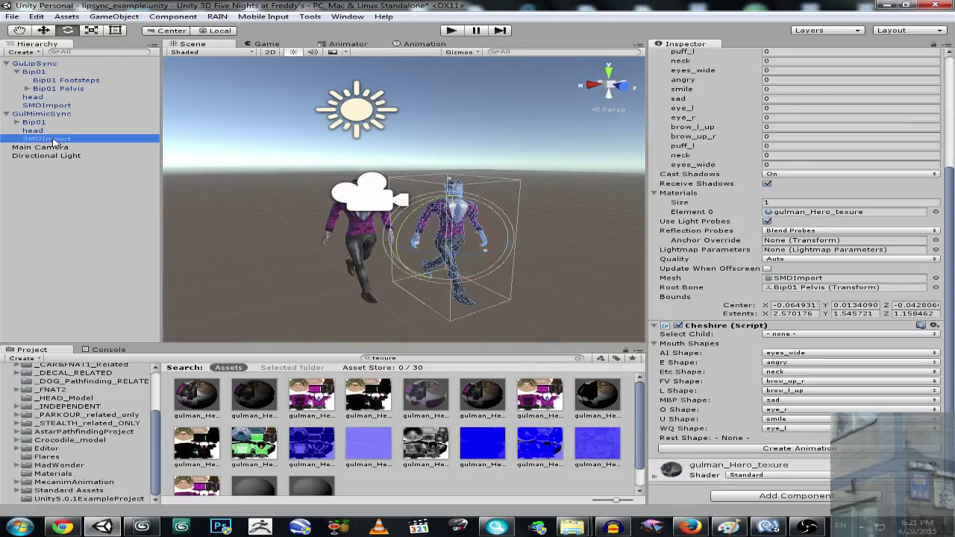
pyautogui.click(777, 450)
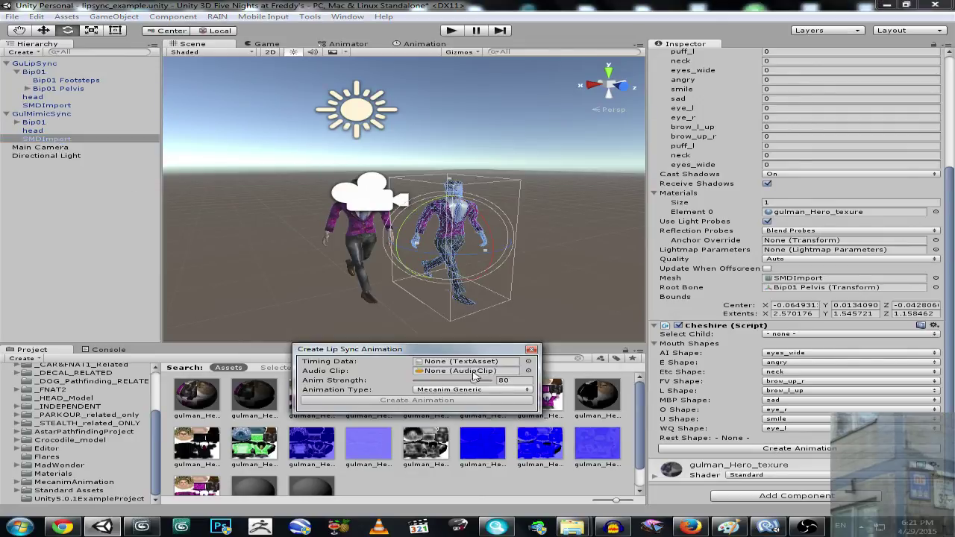
# Step: Browse the timing-data and audio-clip pickers, closing both without choosing anything
pyautogui.click(529, 361)
pyautogui.click(829, 112)
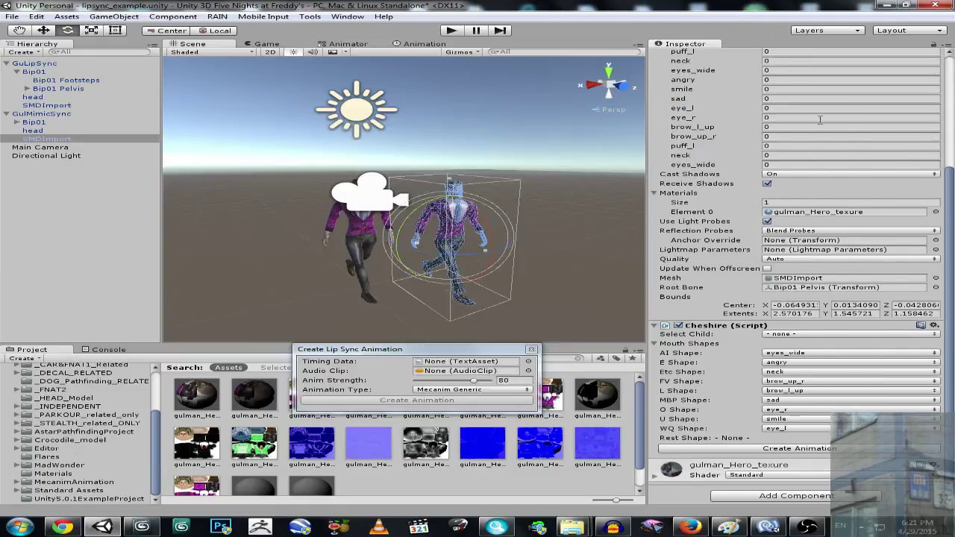
pyautogui.click(530, 371)
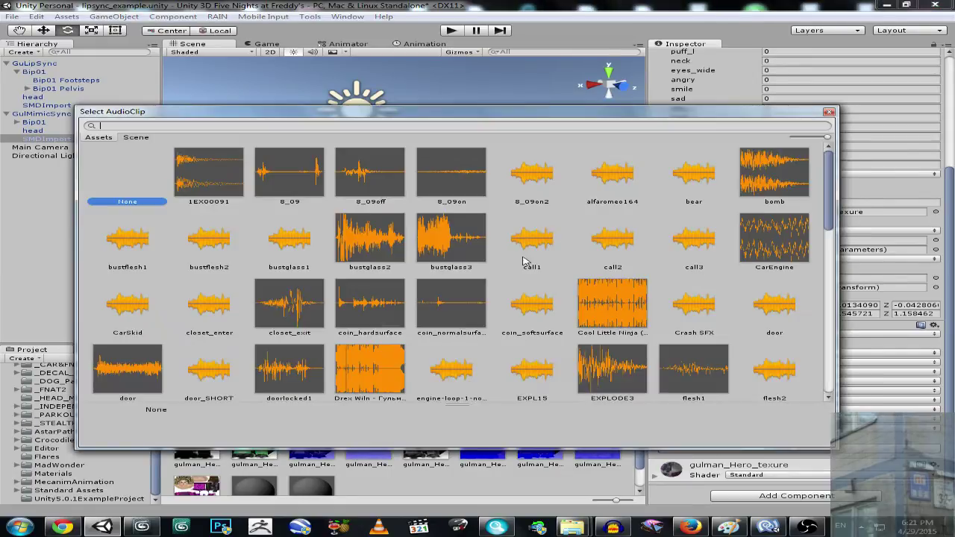
pyautogui.click(829, 113)
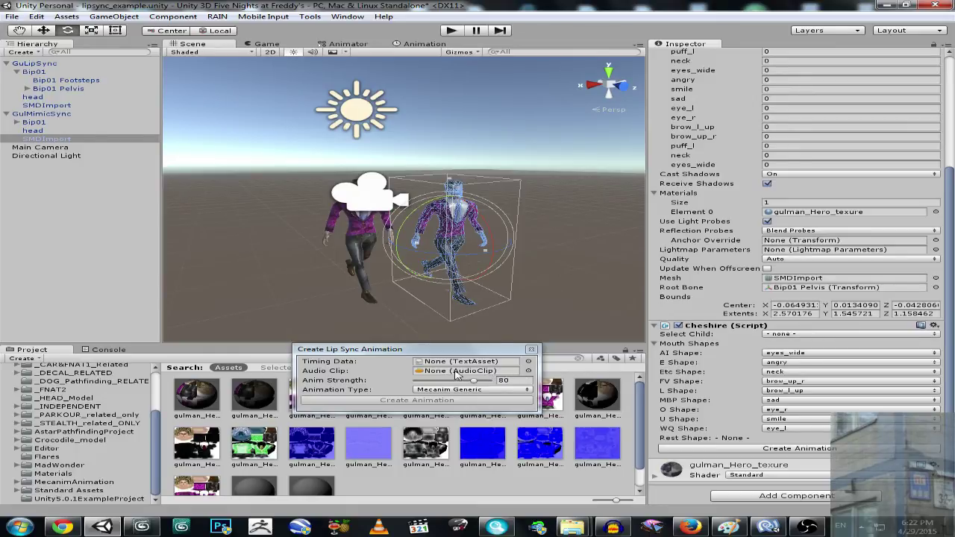
# Step: Select GulMimicSync's face mesh in the Animation window and dismiss the clip list unchanged
pyautogui.click(359, 47)
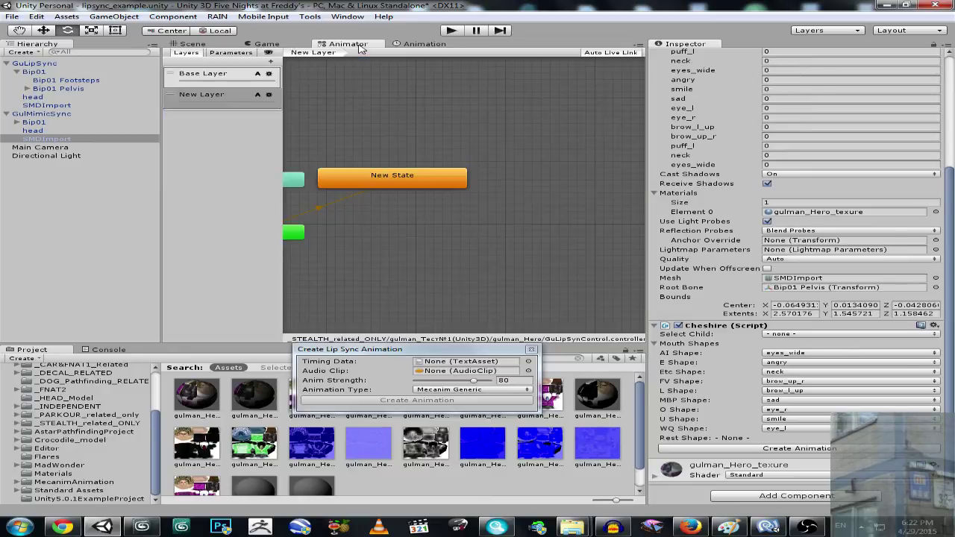
pyautogui.click(405, 44)
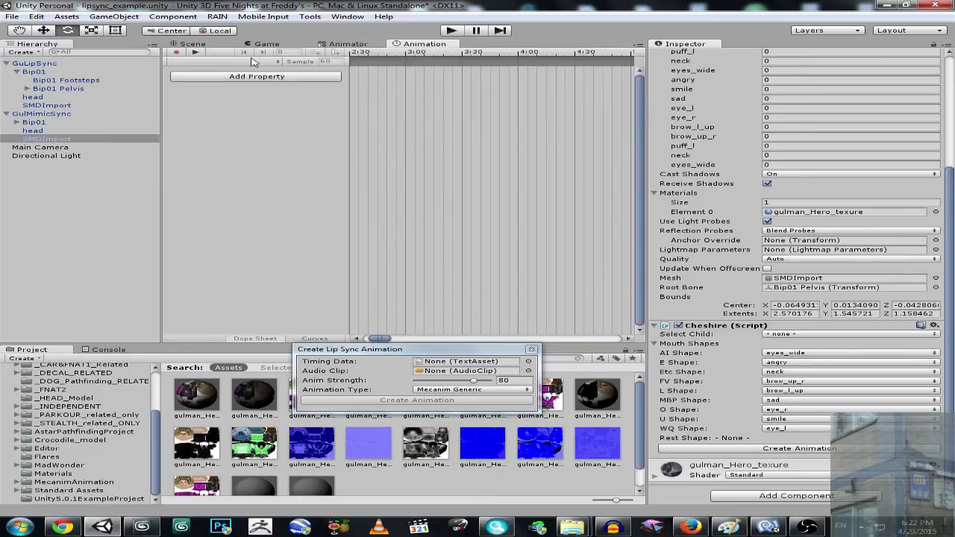
pyautogui.click(43, 114)
pyautogui.click(46, 139)
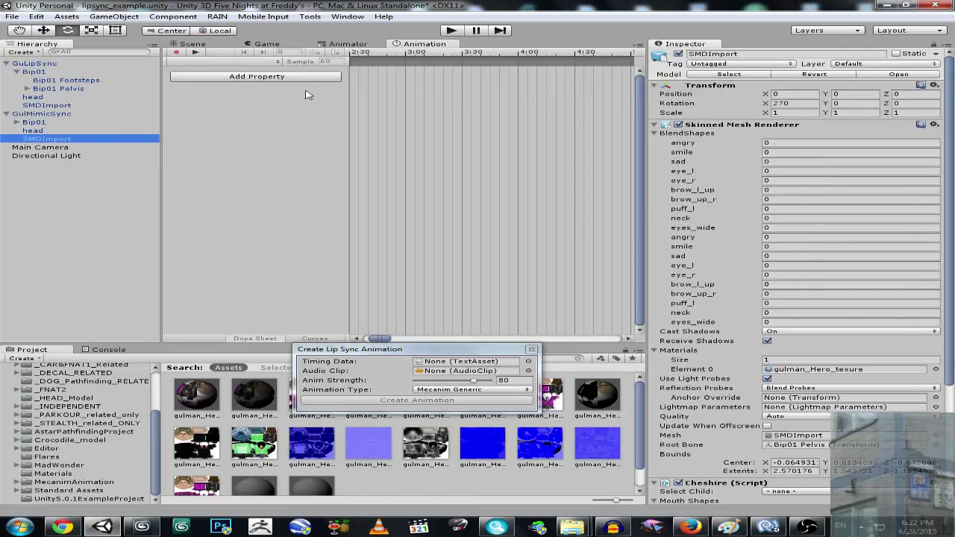
pyautogui.click(189, 63)
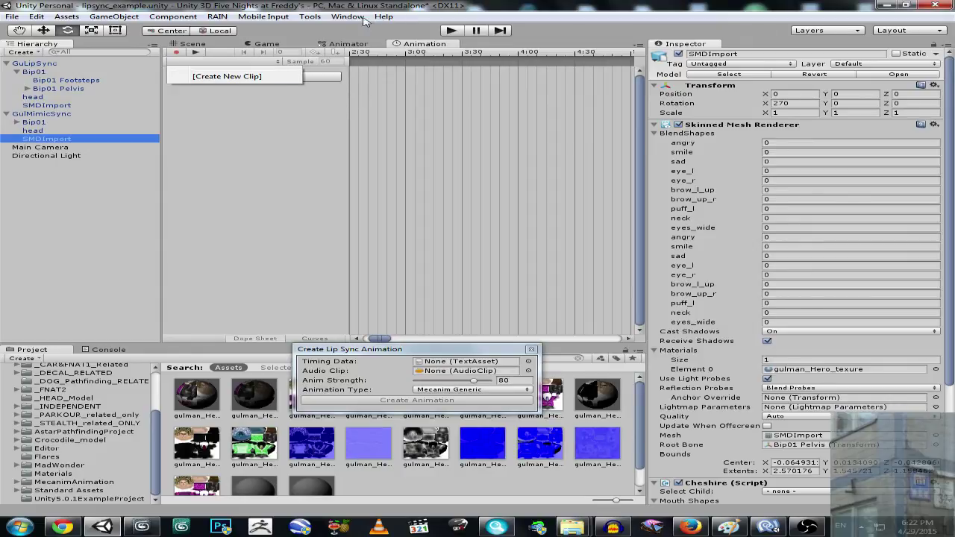
pyautogui.press('Escape')
# Step: Reselect GulMimicSync's face mesh and scroll its Inspector to review the blend shapes
pyautogui.scroll(-3, 953, 216)
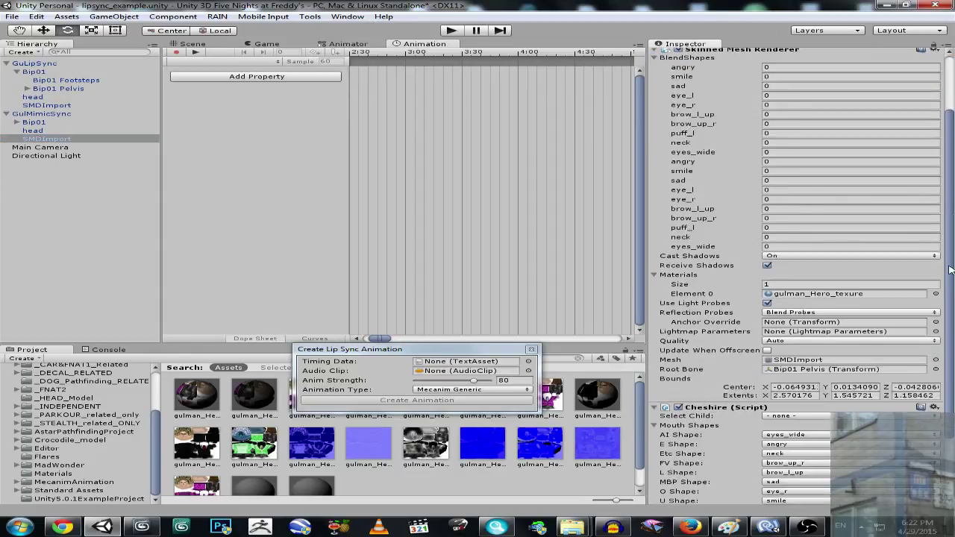
pyautogui.click(34, 121)
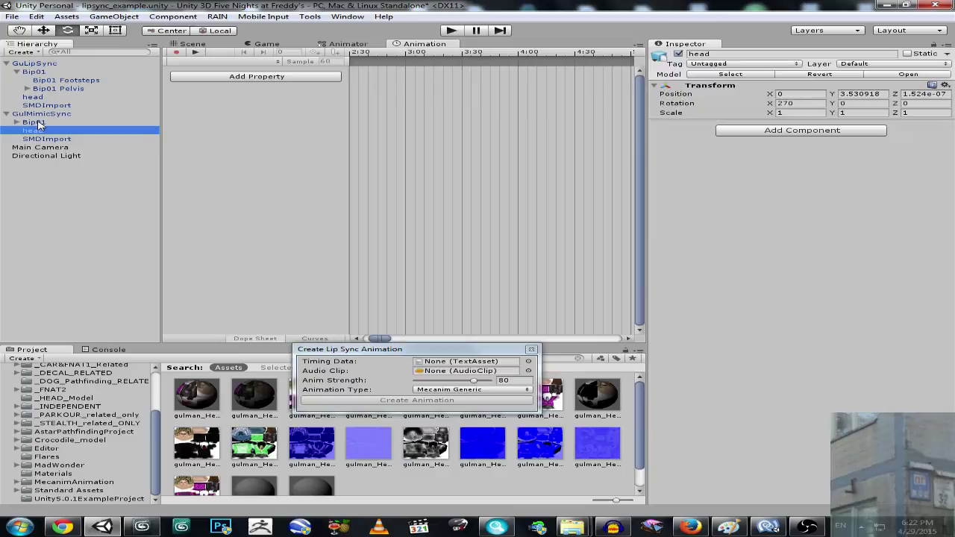
pyautogui.click(39, 139)
pyautogui.click(41, 139)
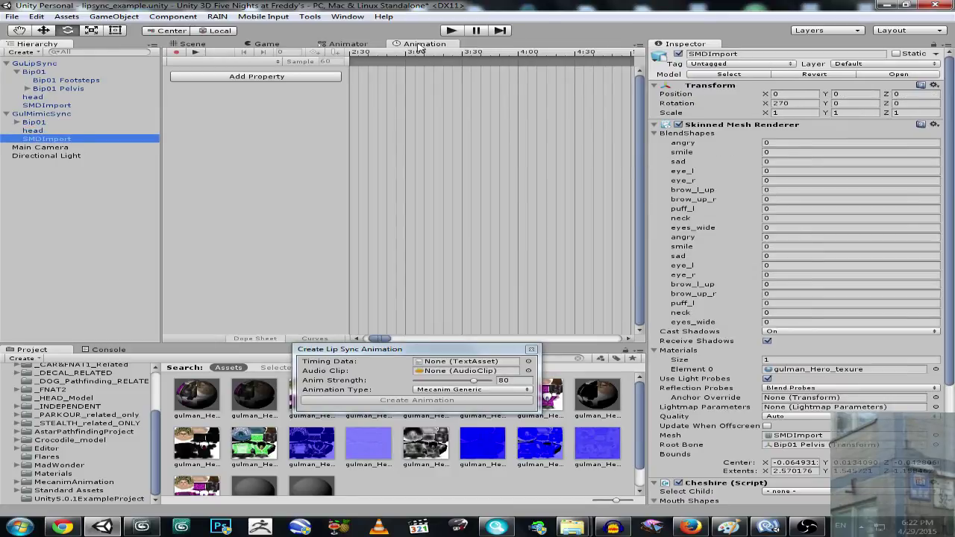
pyautogui.scroll(-5, 953, 250)
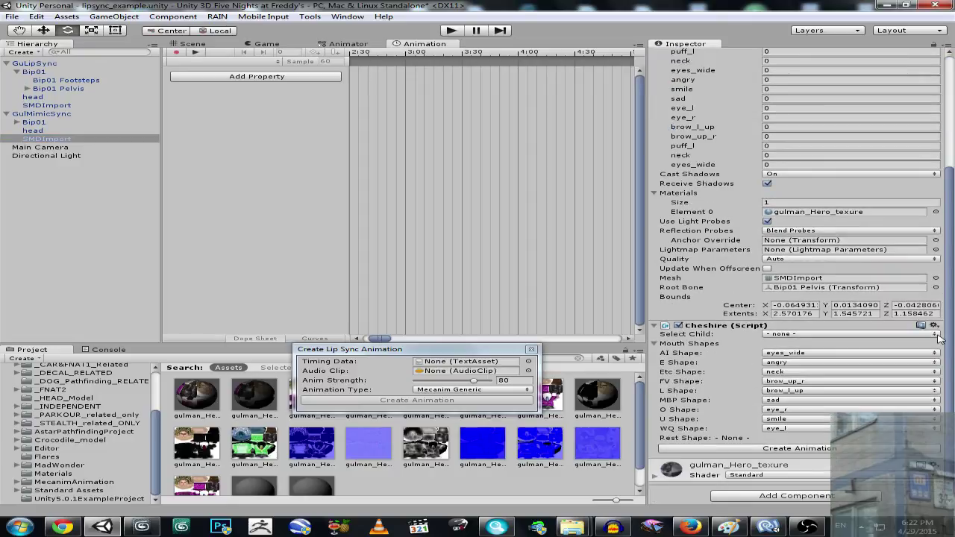
pyautogui.moveTo(953, 250)
pyautogui.mouseDown()
pyautogui.moveTo(953, 139)
pyautogui.moveTo(954, 281)
pyautogui.mouseUp()
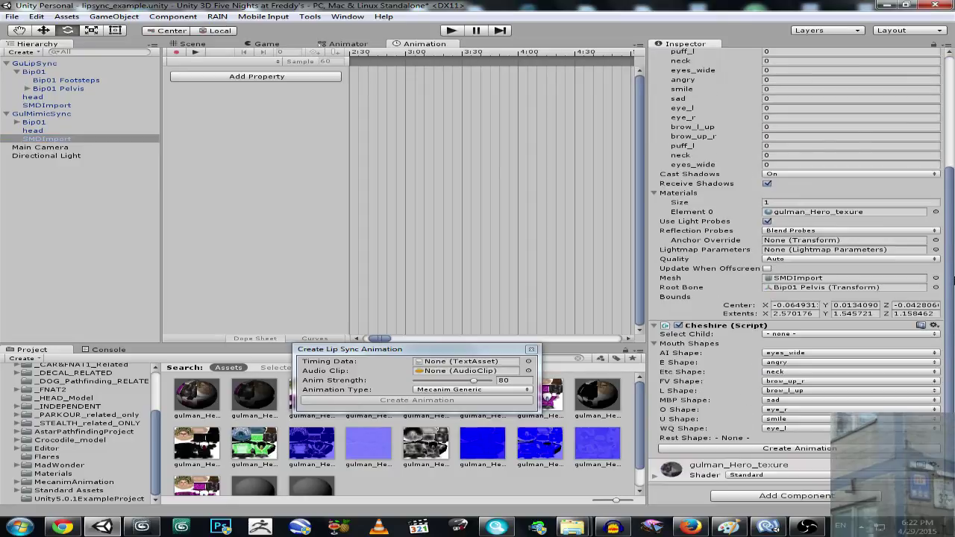
# Step: Locate the GulMimicSyncAvatar asset from the character root and inspect the Take 001 clip
pyautogui.click(38, 115)
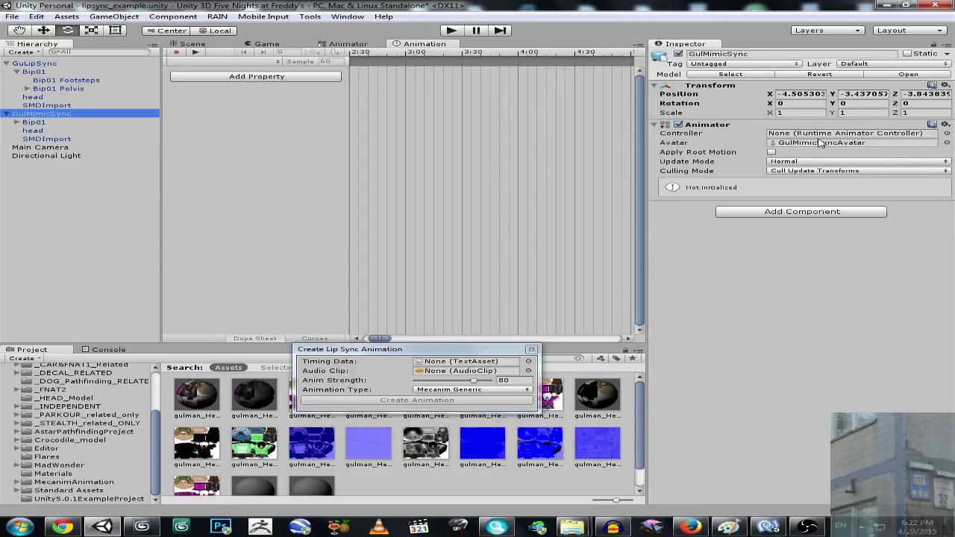
pyautogui.click(820, 143)
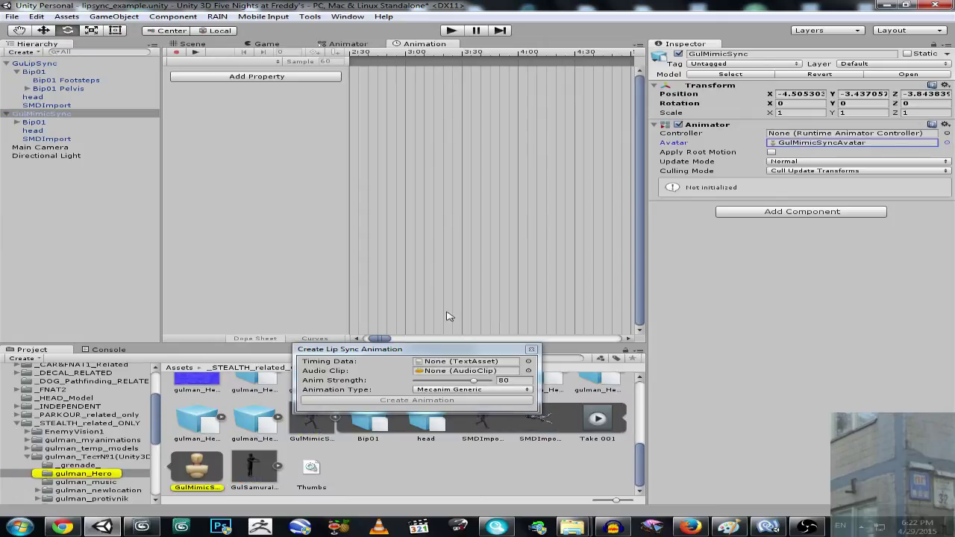
pyautogui.click(590, 429)
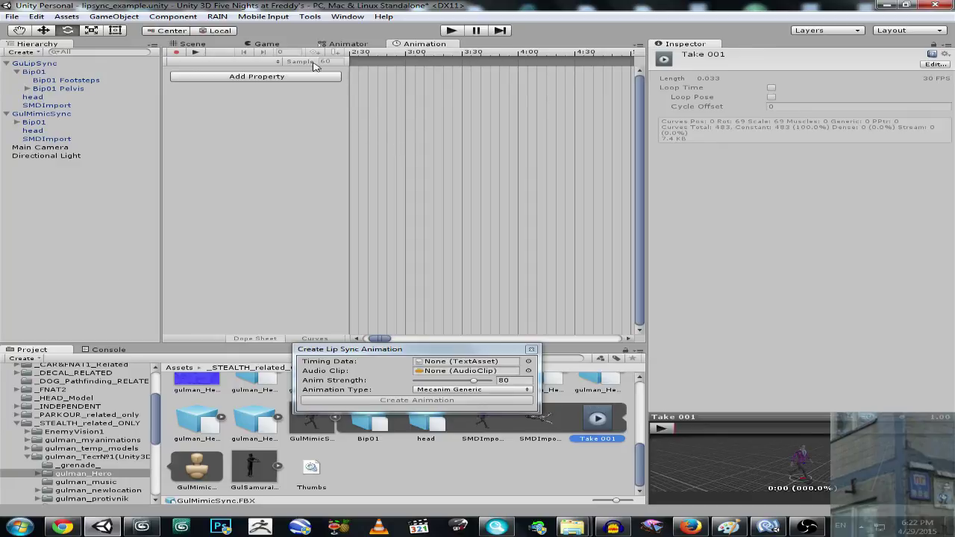
pyautogui.click(39, 139)
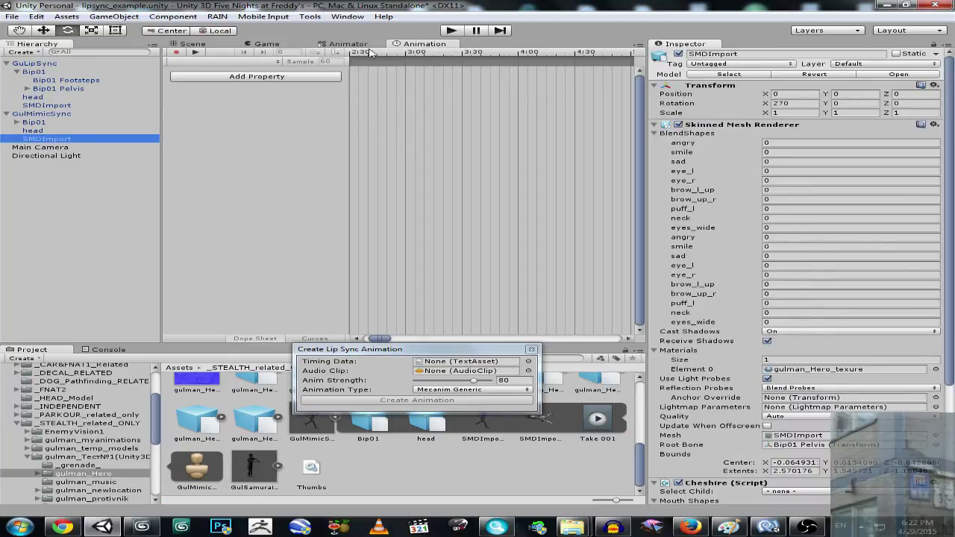
pyautogui.click(348, 46)
pyautogui.click(413, 46)
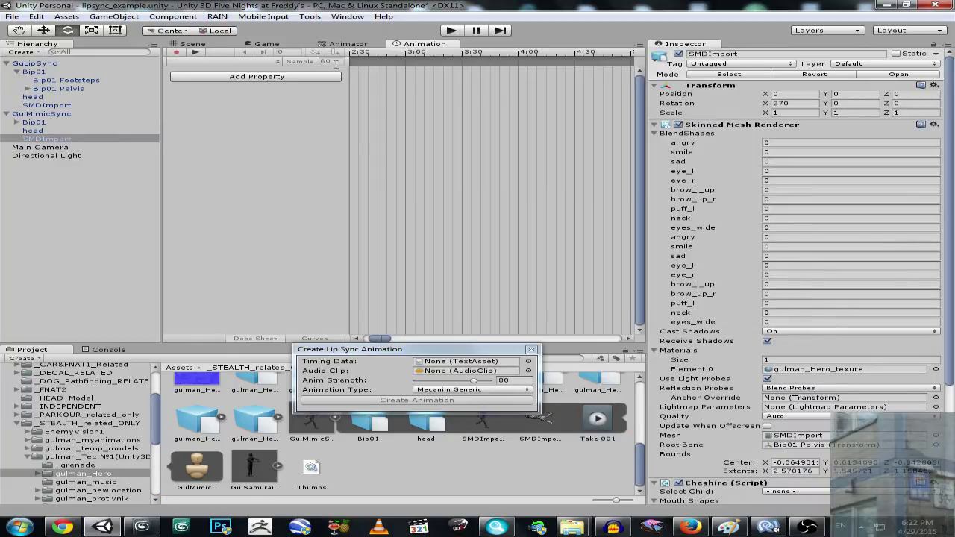
# Step: Check the available clips on Bip01, reselect Take 001, and move the lip-sync dialog aside
pyautogui.click(34, 122)
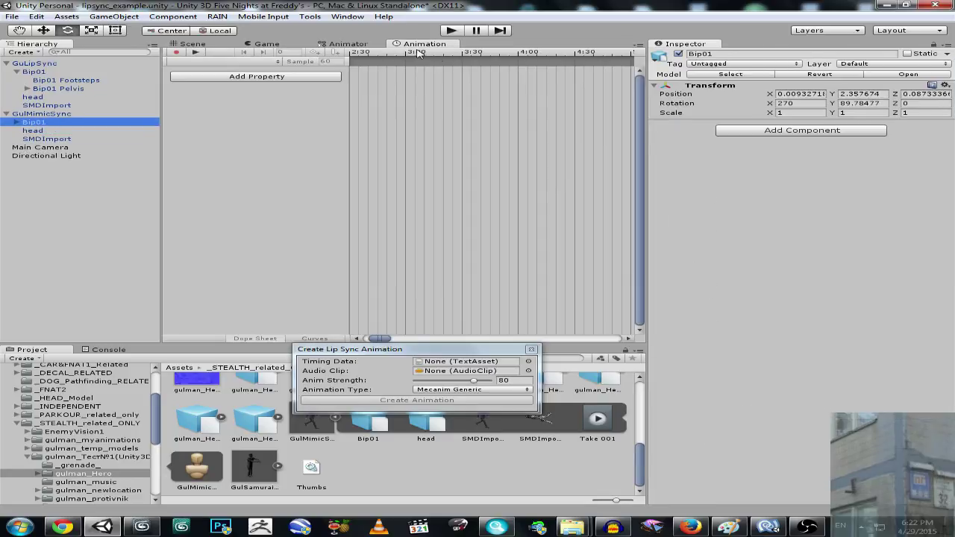
pyautogui.click(277, 66)
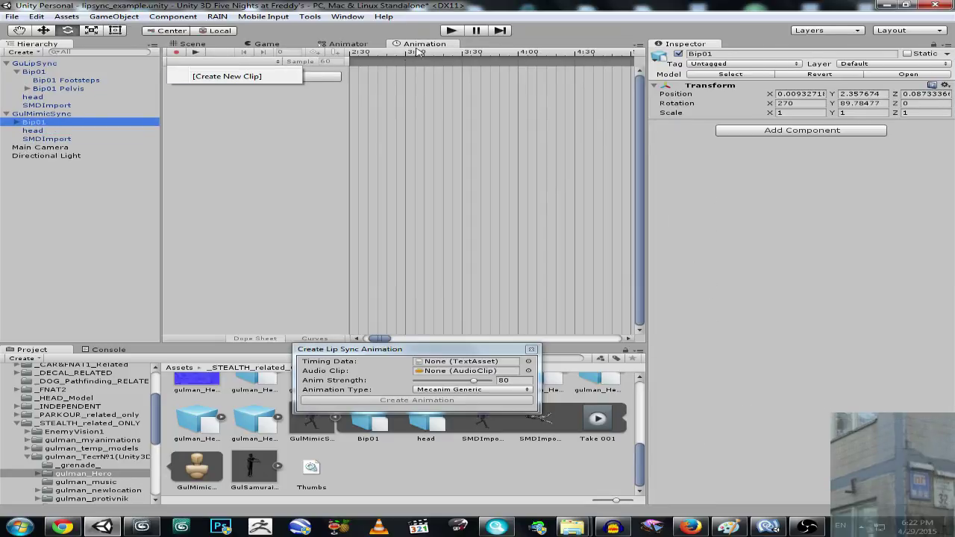
pyautogui.click(42, 113)
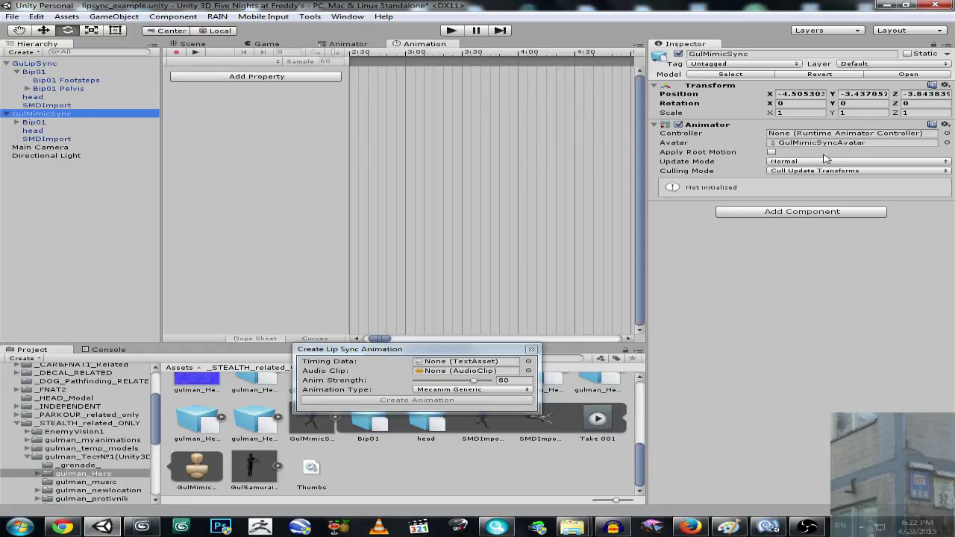
pyautogui.click(599, 432)
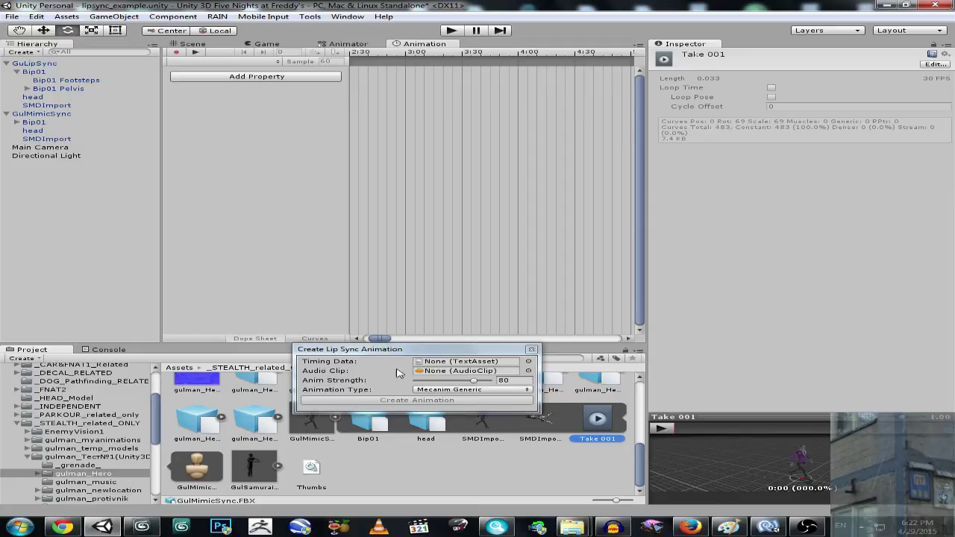
pyautogui.moveTo(399, 353); pyautogui.dragTo(350, 250)
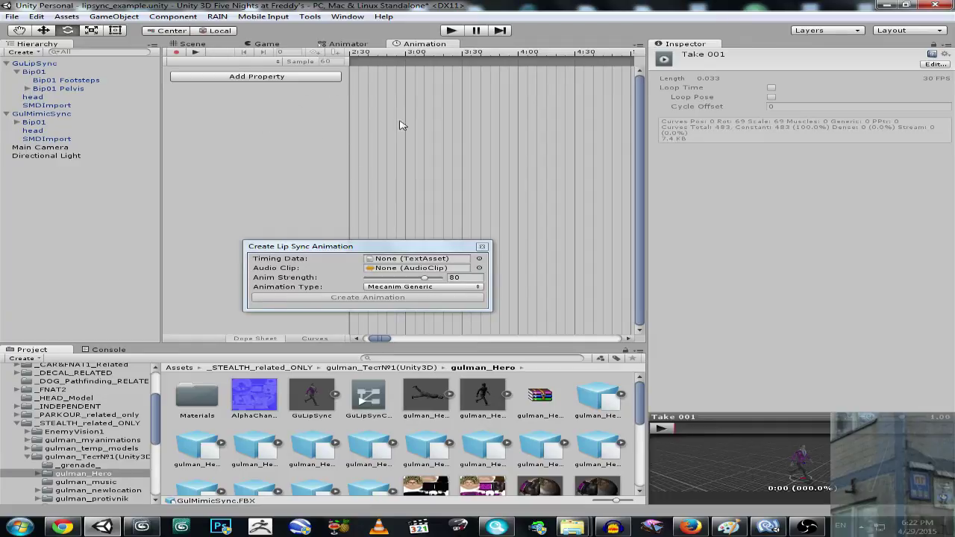
# Step: In the Animator, confirm the New Layer's blending mode stays Additive
pyautogui.click(333, 44)
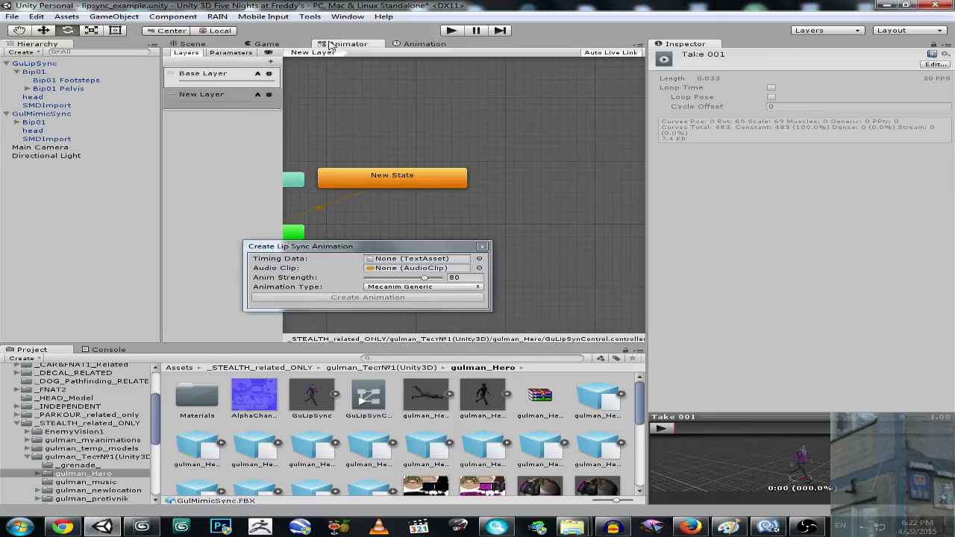
pyautogui.moveTo(409, 250); pyautogui.dragTo(409, 282)
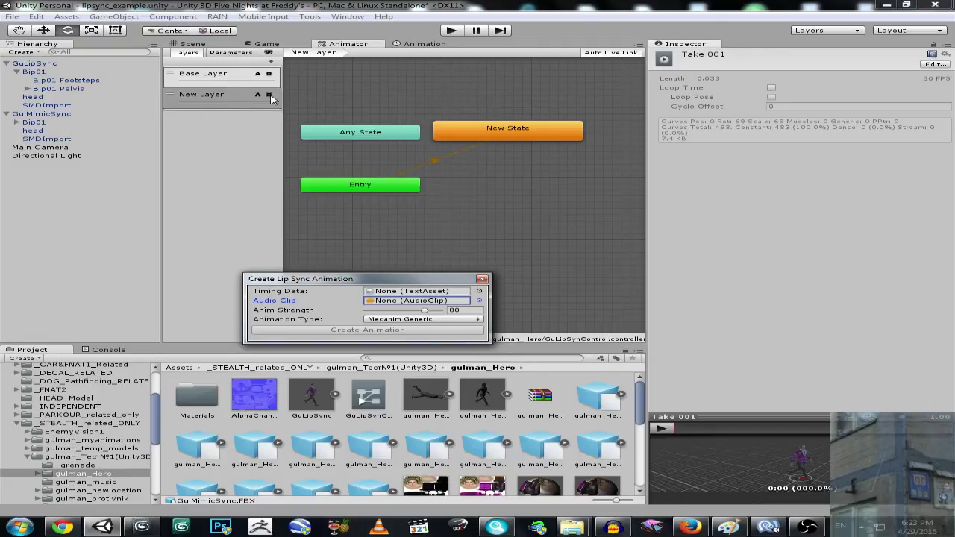
pyautogui.click(269, 96)
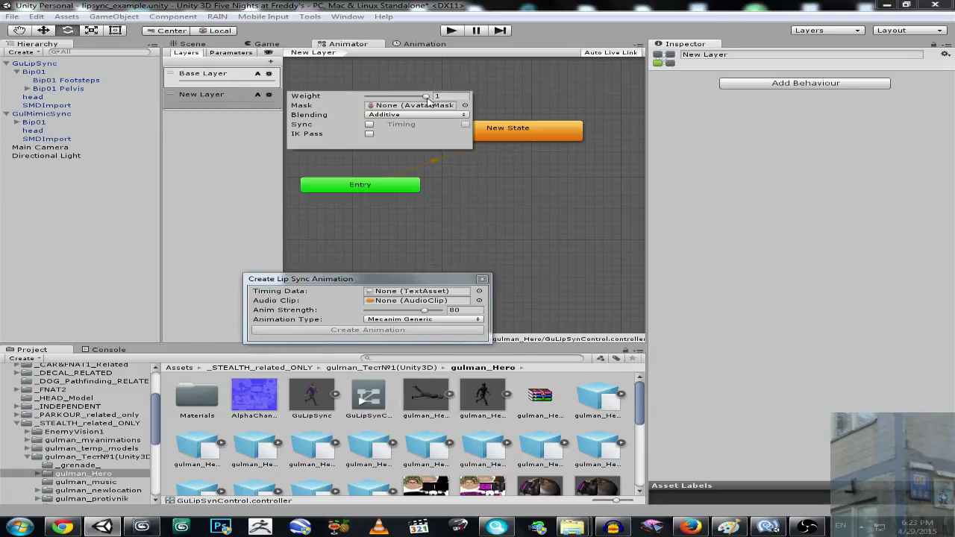
pyautogui.click(379, 115)
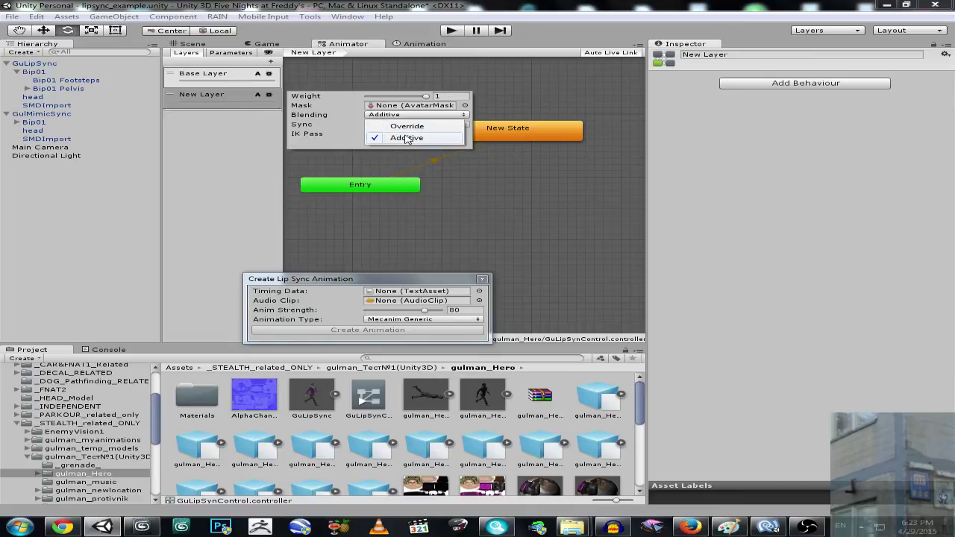
pyautogui.click(370, 49)
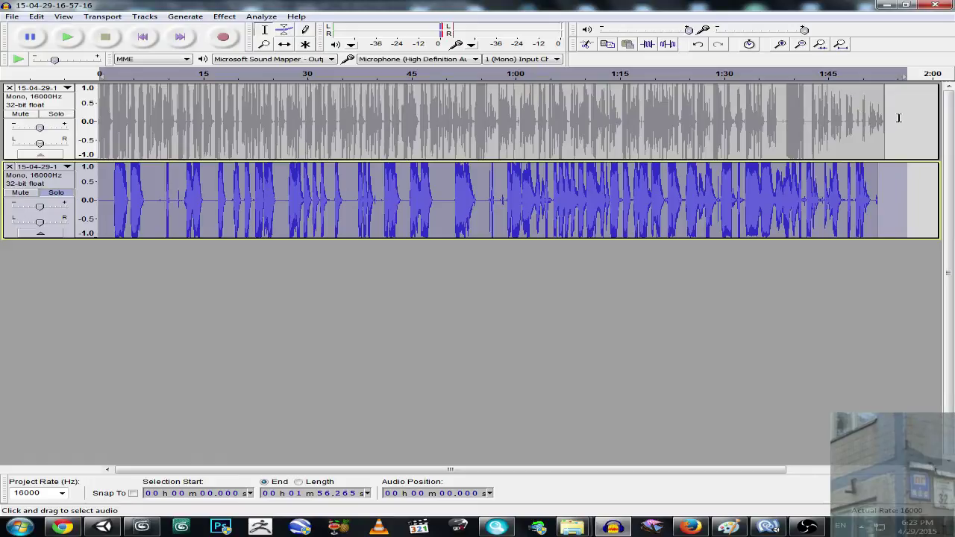
# Step: Audition each recording solo, then select nearly the whole bottom take
pyautogui.moveTo(899, 118); pyautogui.dragTo(56, 182)
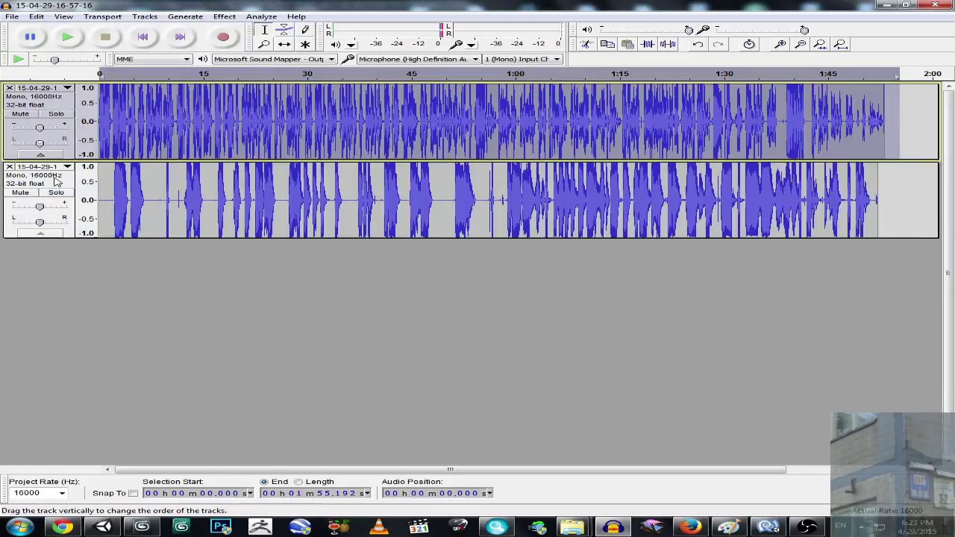
pyautogui.click(56, 114)
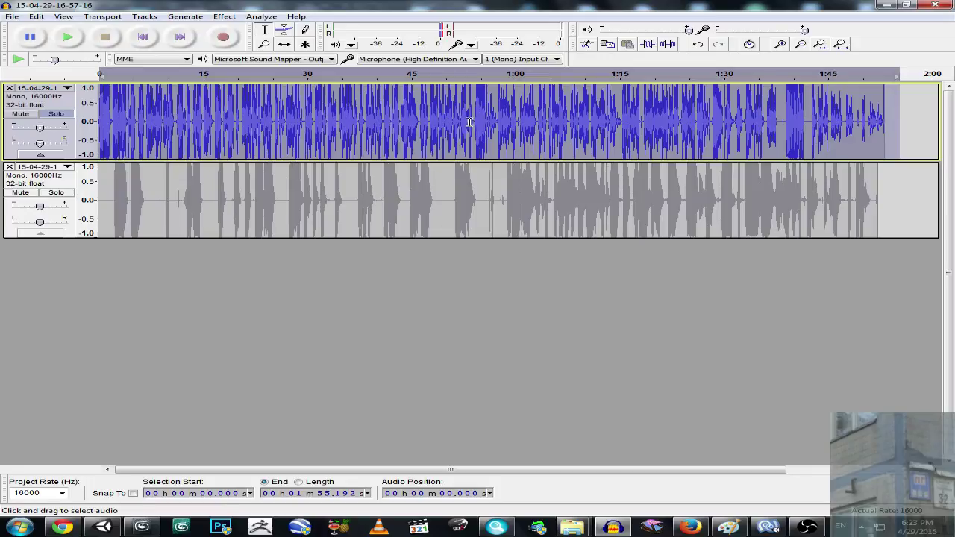
pyautogui.click(56, 113)
pyautogui.click(56, 193)
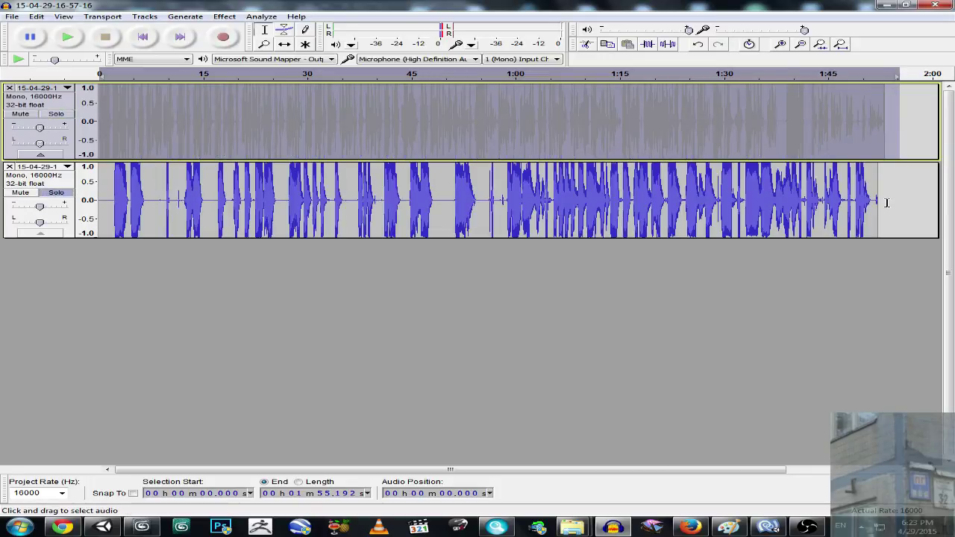
pyautogui.moveTo(111, 200); pyautogui.dragTo(150, 202)
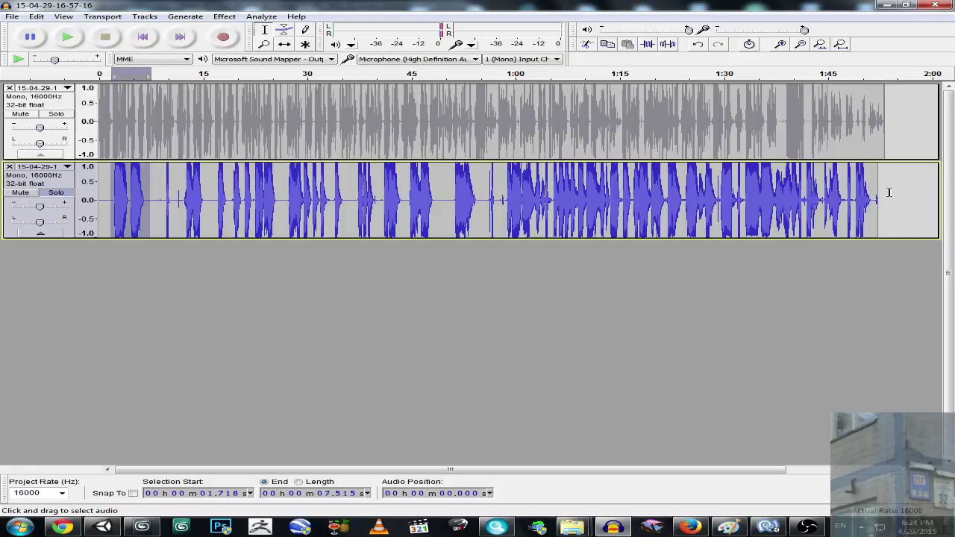
pyautogui.moveTo(889, 192); pyautogui.dragTo(109, 198)
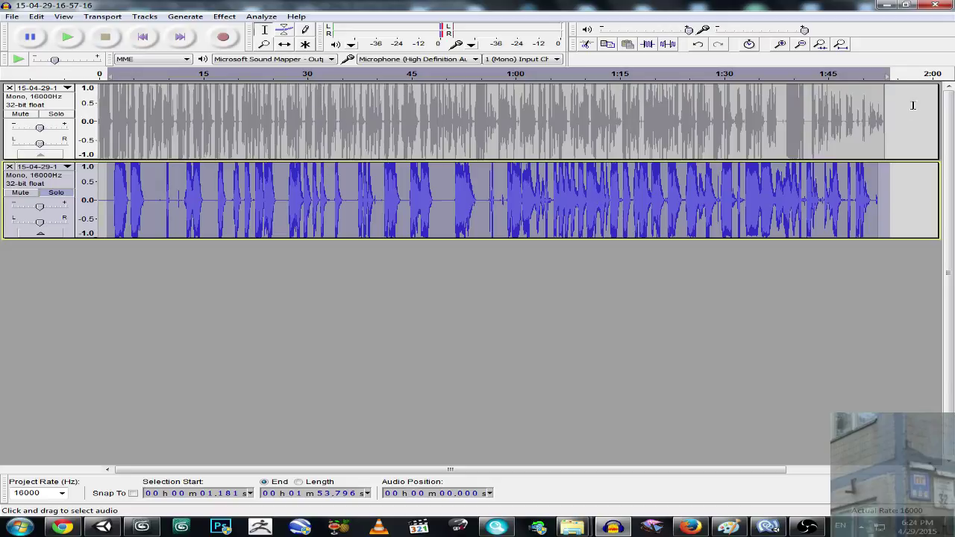
# Step: Leave the top recording soloed and minimise Audacity
pyautogui.doubleClick(168, 129)
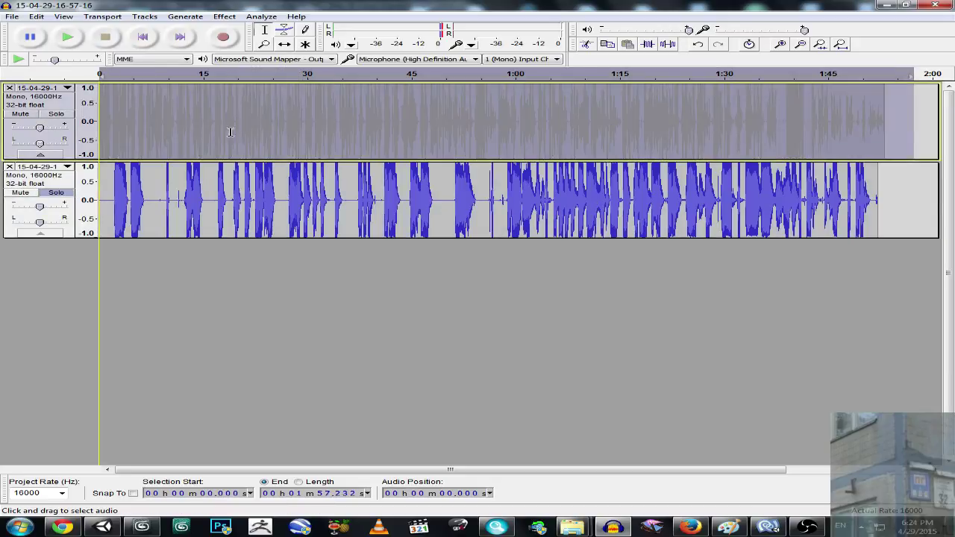
pyautogui.click(56, 114)
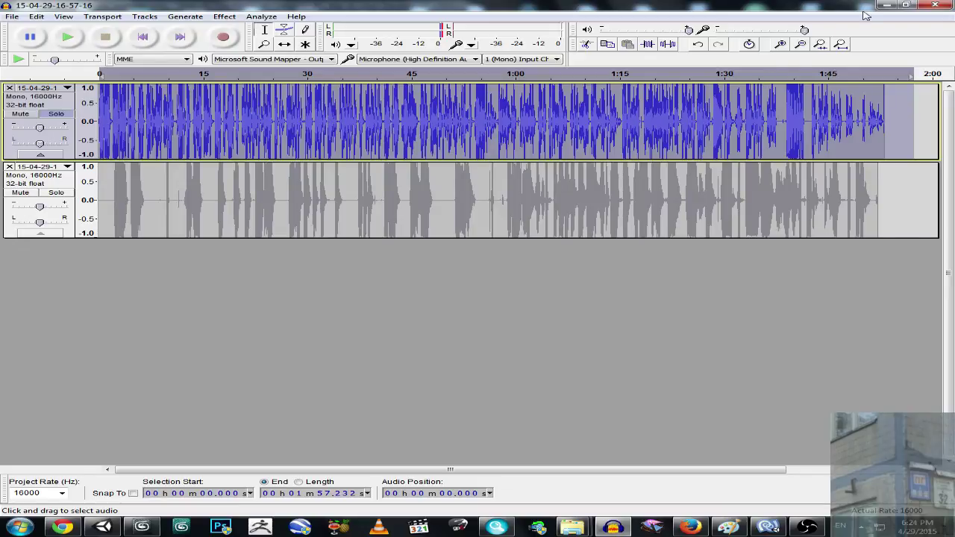
pyautogui.click(886, 6)
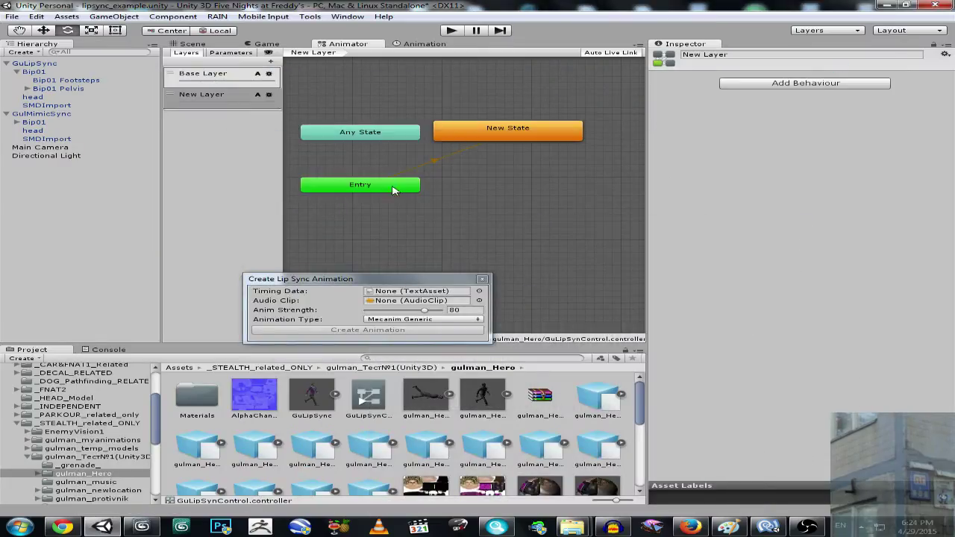
# Step: Close the Create Lip Sync Animation dialog and restore the normal editor layout
pyautogui.click(268, 44)
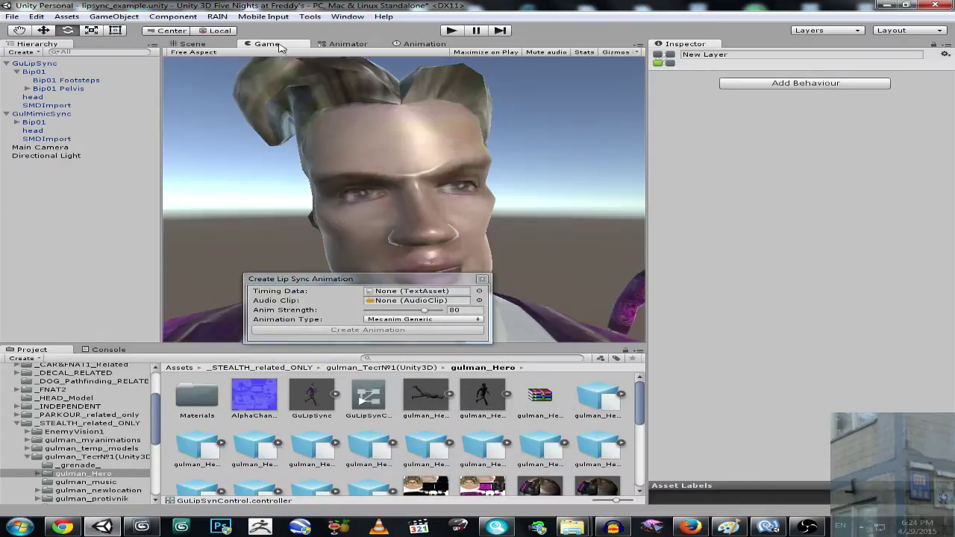
pyautogui.click(482, 281)
pyautogui.rightClick(292, 45)
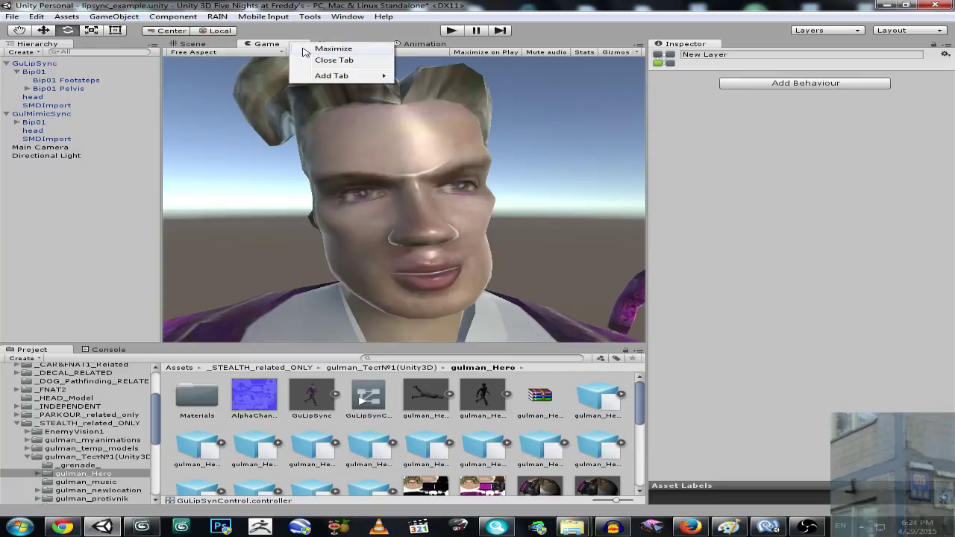
pyautogui.click(317, 48)
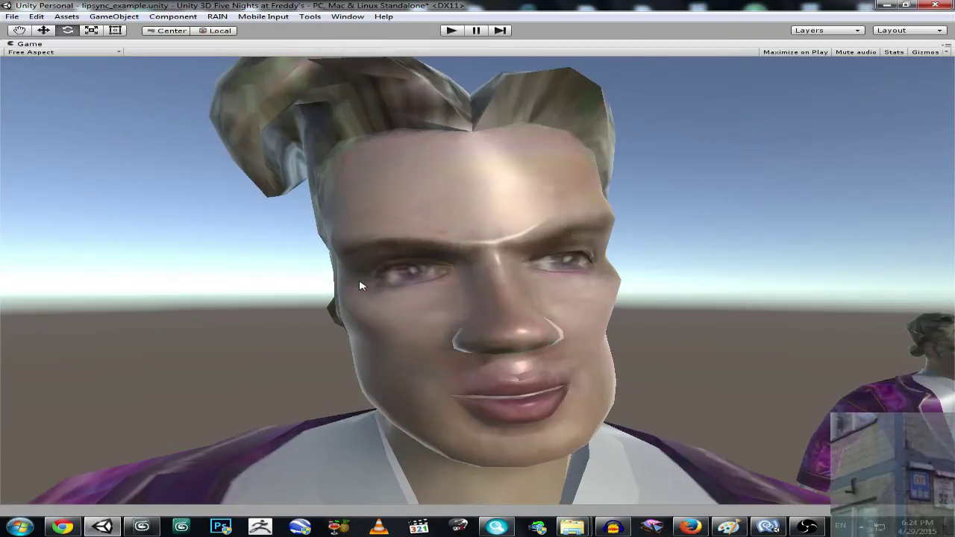
pyautogui.rightClick(440, 54)
pyautogui.click(470, 49)
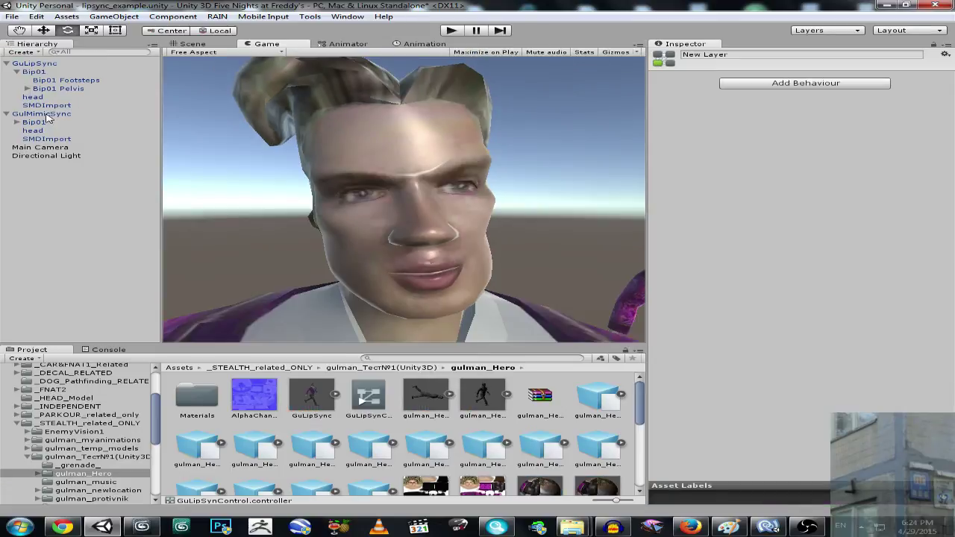
# Step: Deactivate GulMimicSync and maximise the Game view on the character's face
pyautogui.click(42, 114)
pyautogui.click(678, 55)
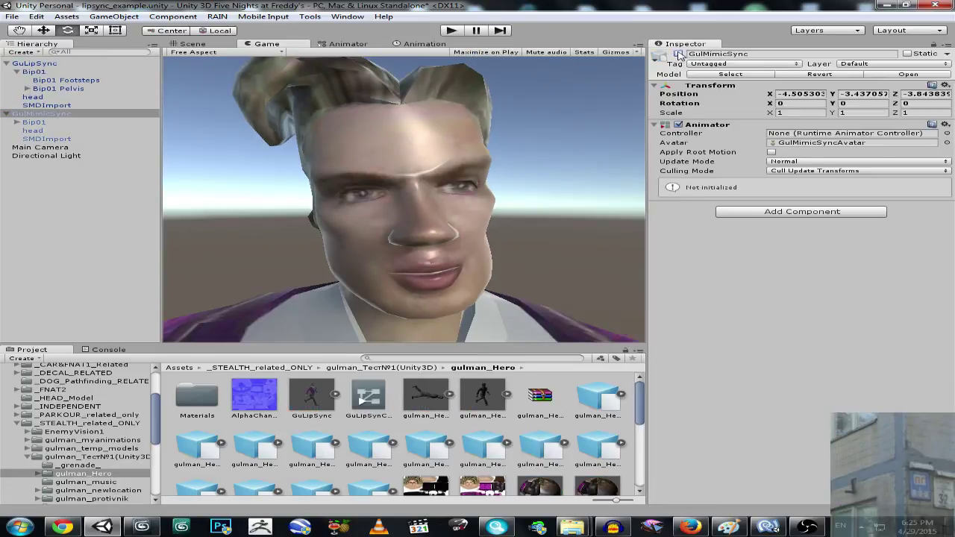
pyautogui.rightClick(291, 49)
pyautogui.click(327, 48)
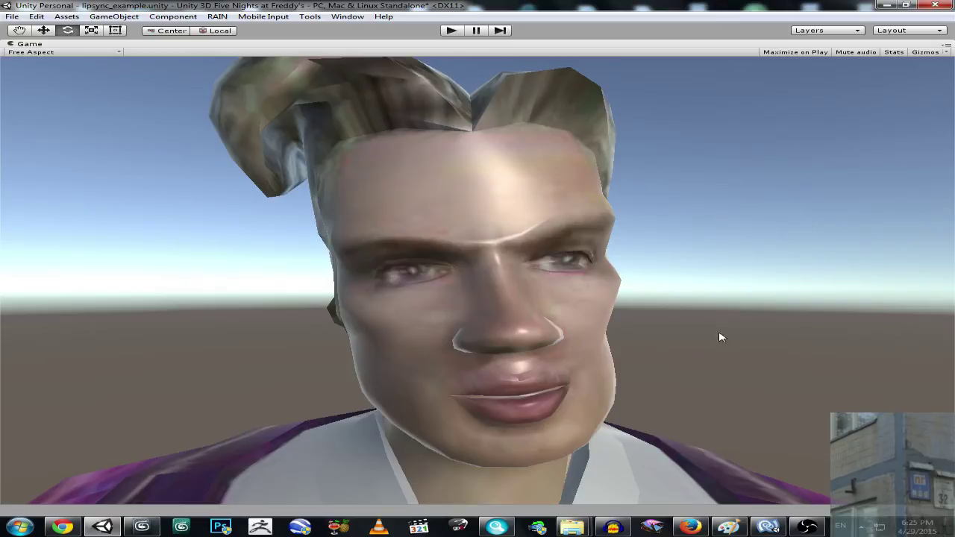
# Step: Save the lip-sync scene via the File menu
pyautogui.click(12, 16)
pyautogui.click(46, 56)
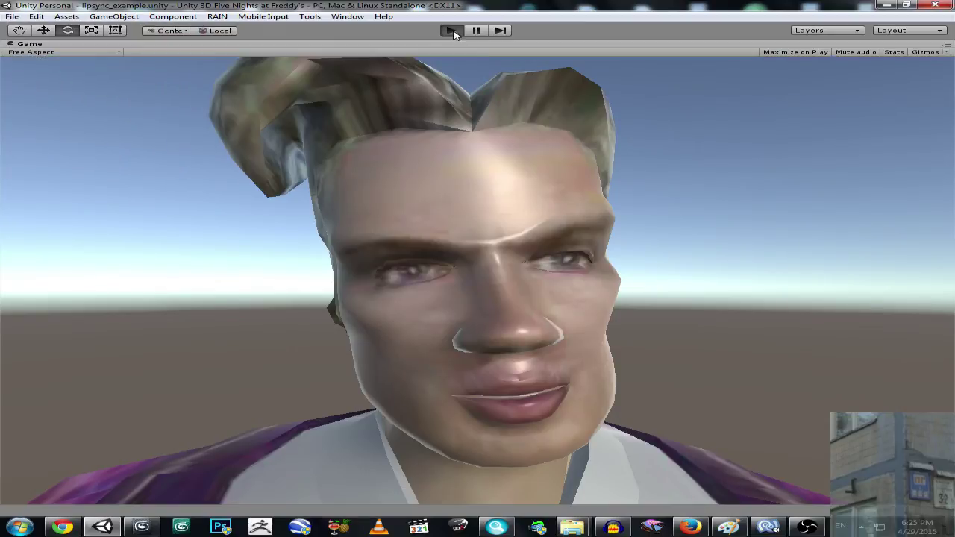